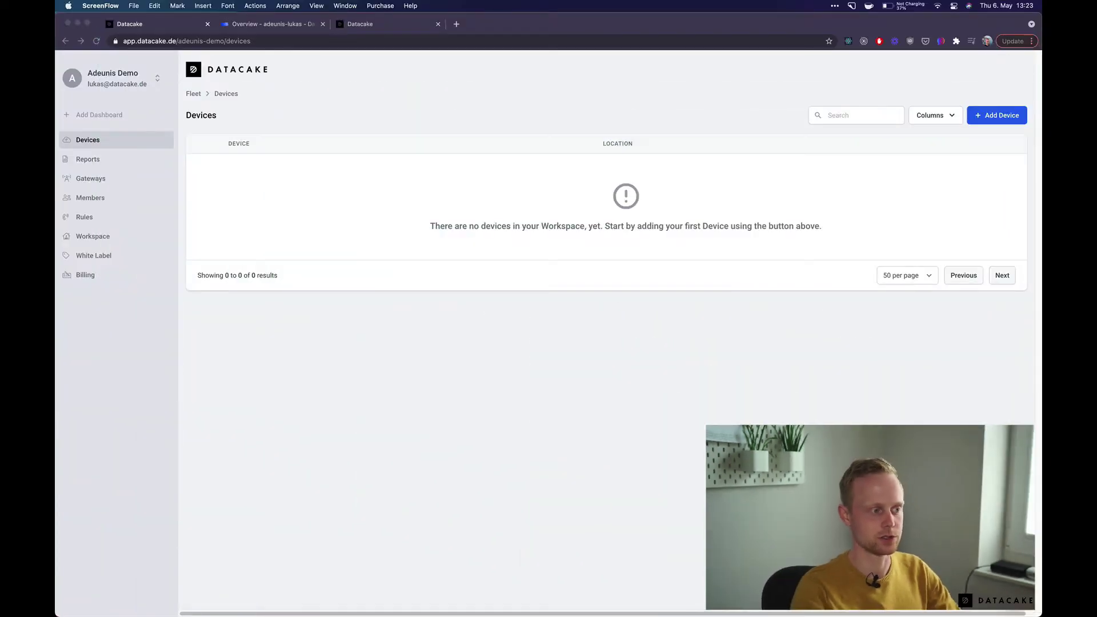
- Check the datacake-webhook in The Things Stack application, then return to Datacake Devices
left_click(734, 410)
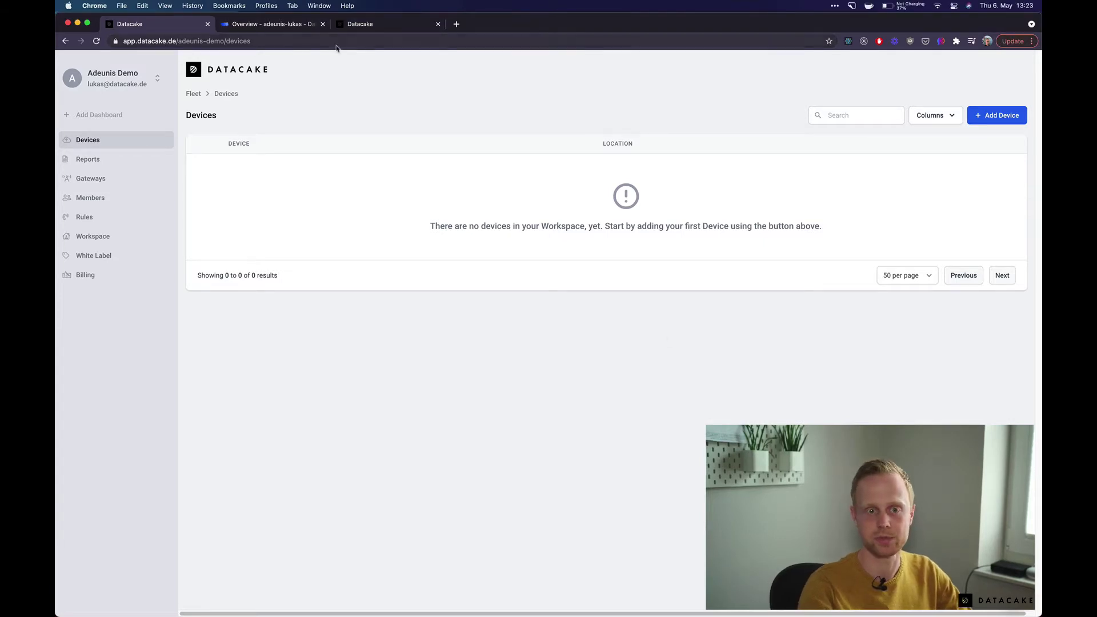
left_click(277, 25)
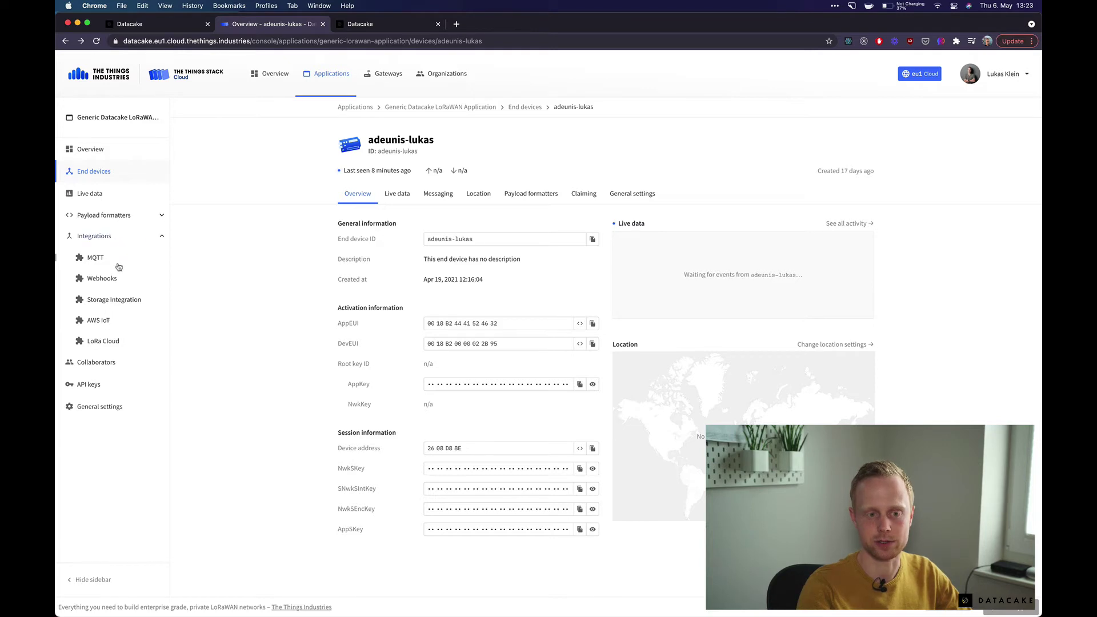
left_click(103, 278)
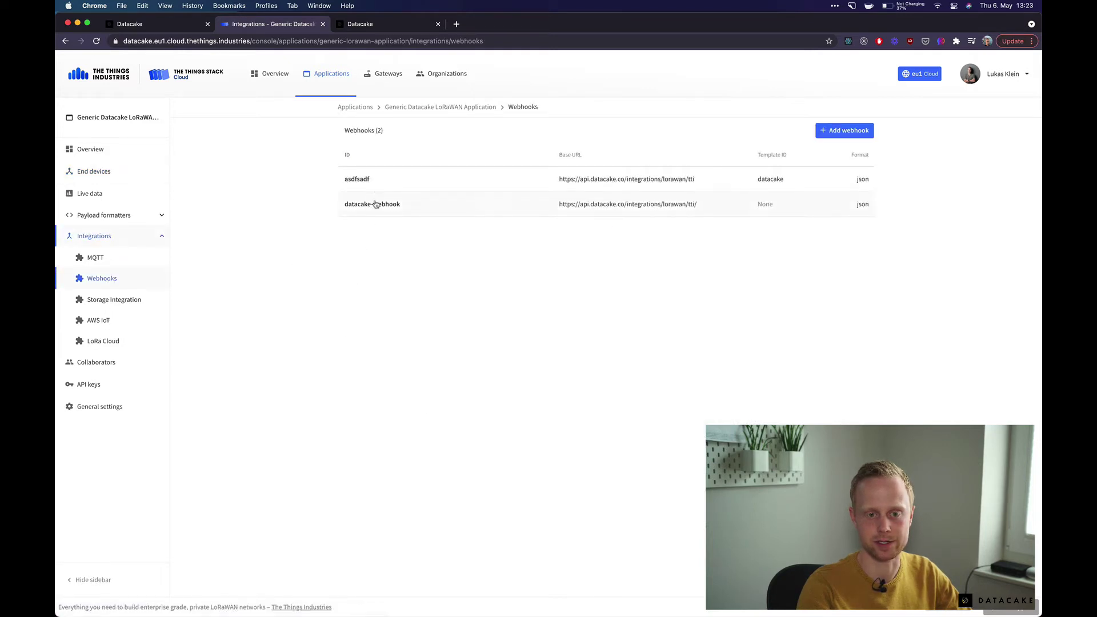
left_click(374, 204)
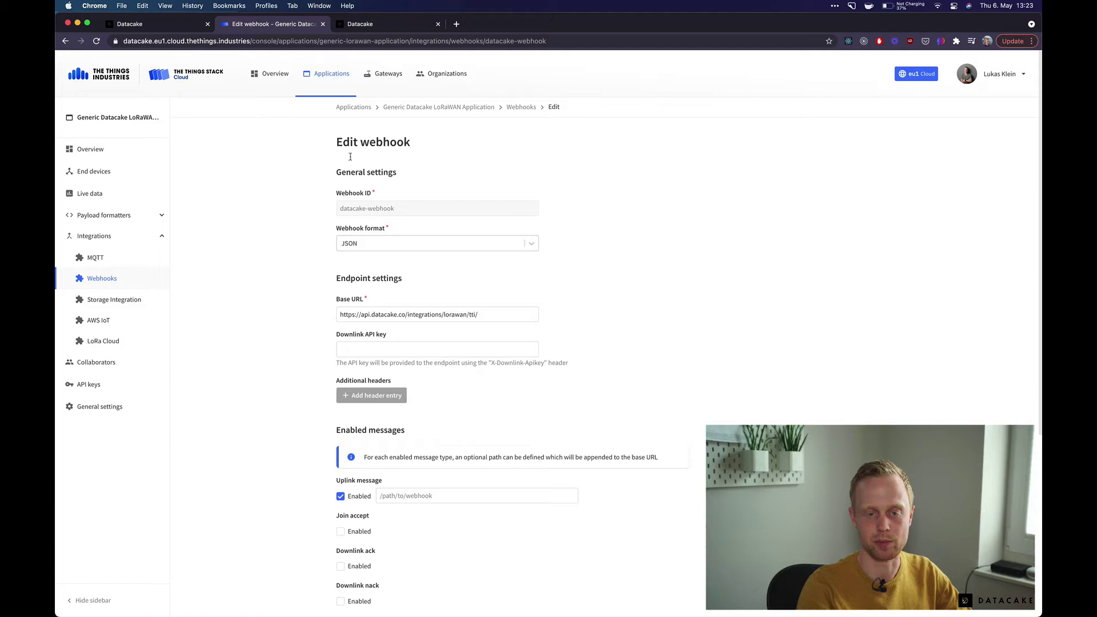
left_click(166, 24)
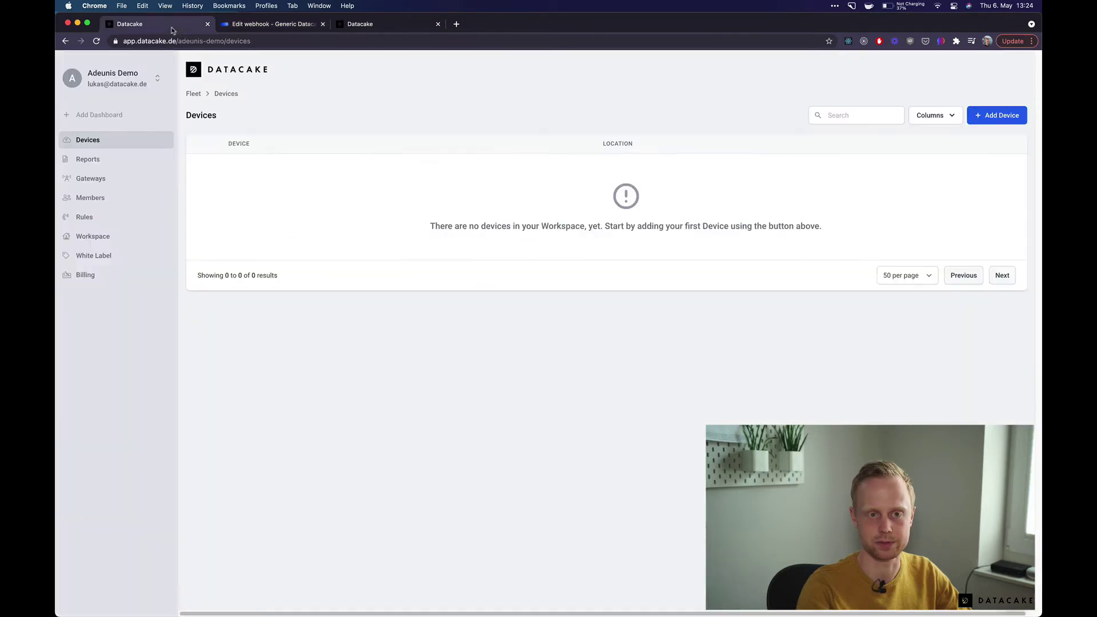
- Start a new device from the Adeunis Field Test Device template, found by searching 'adeuni'
left_click(998, 119)
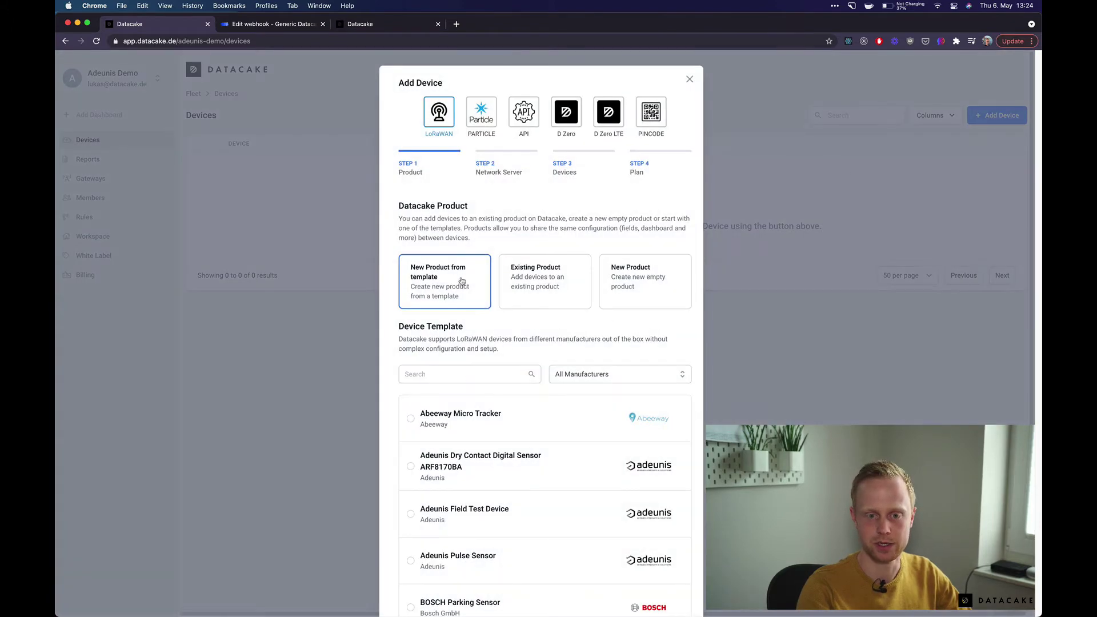
left_click(456, 368)
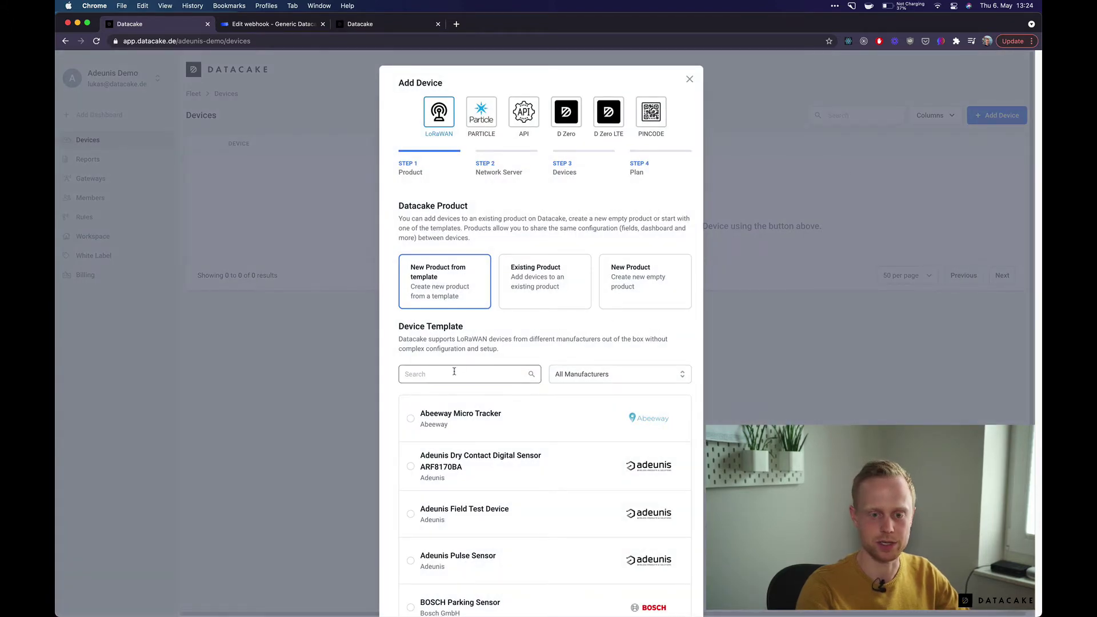
type("adeu")
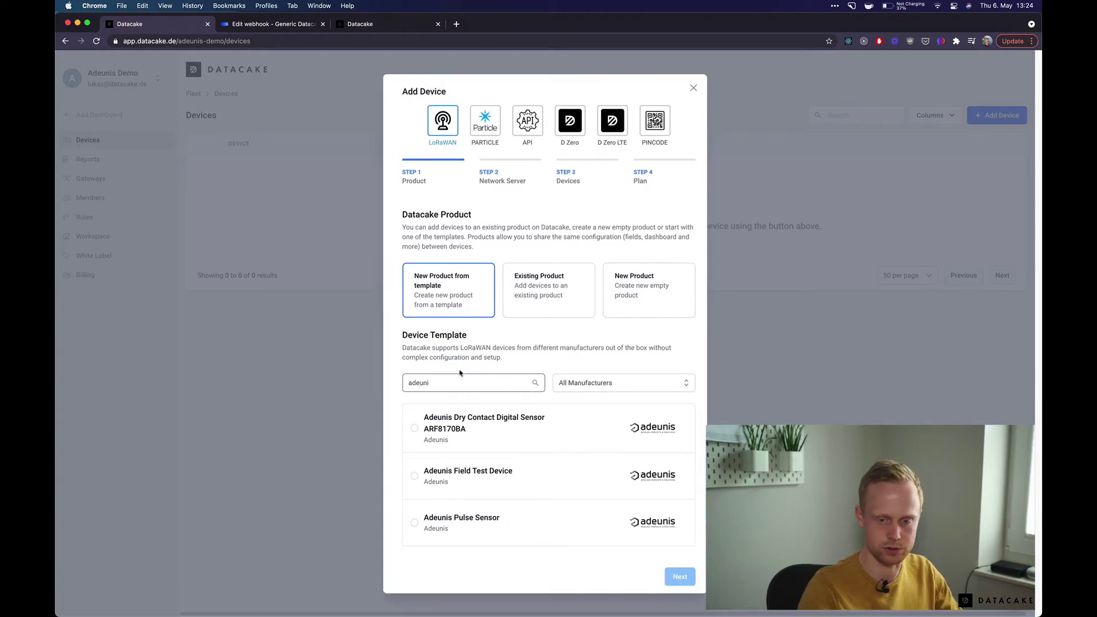
type("ni")
left_click(464, 477)
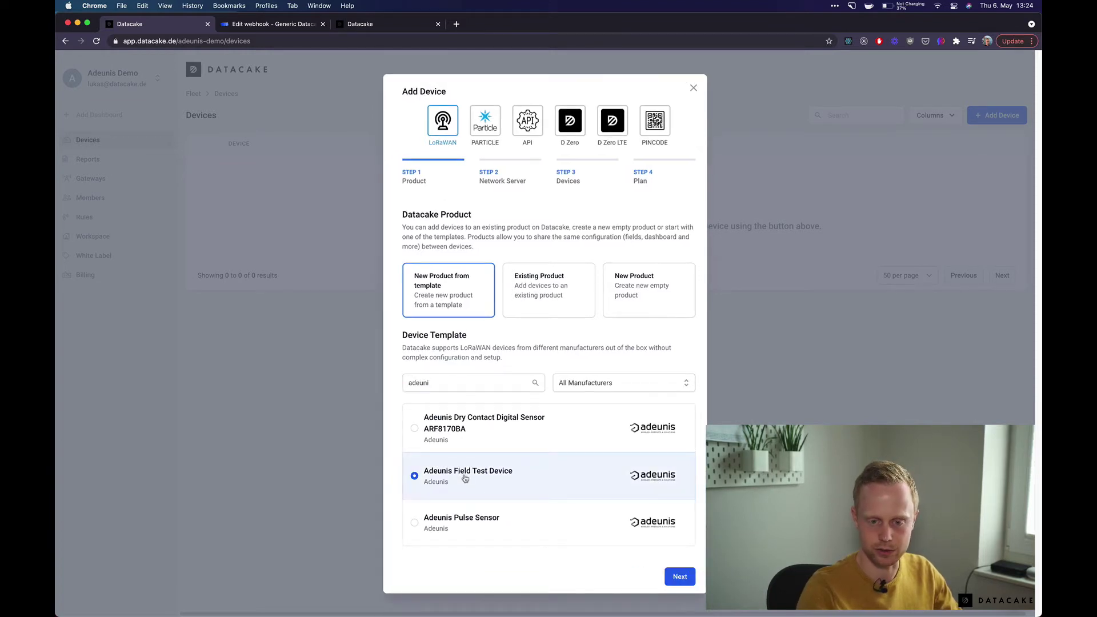
left_click(680, 577)
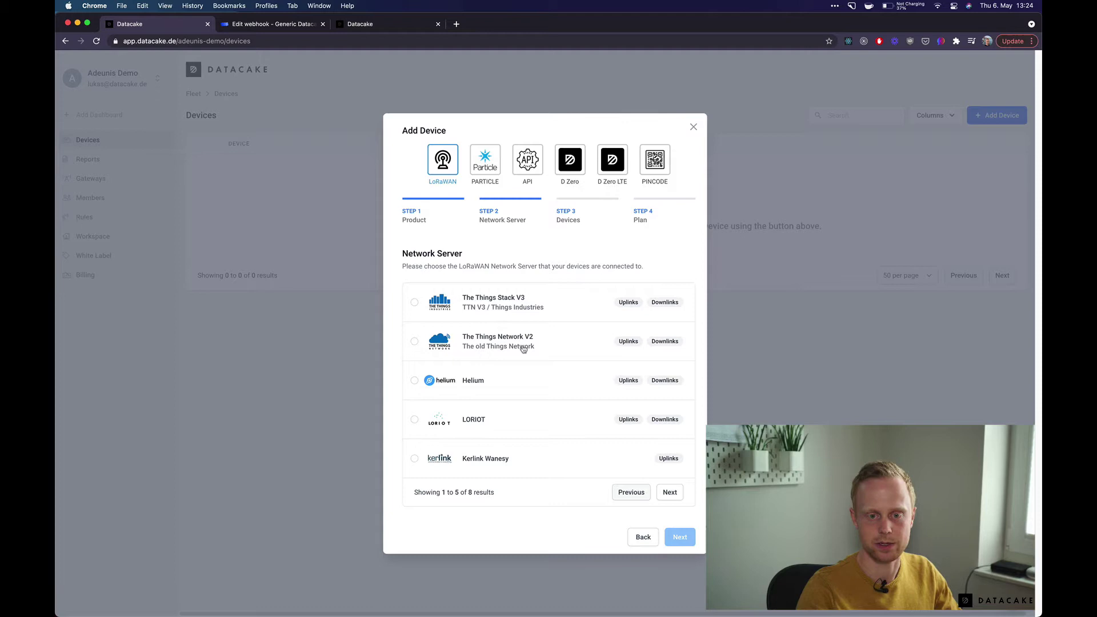
- Choose The Things Stack V3, paste the DevEUI, name it 'Adeunis Field Tester', pick Free
left_click(511, 304)
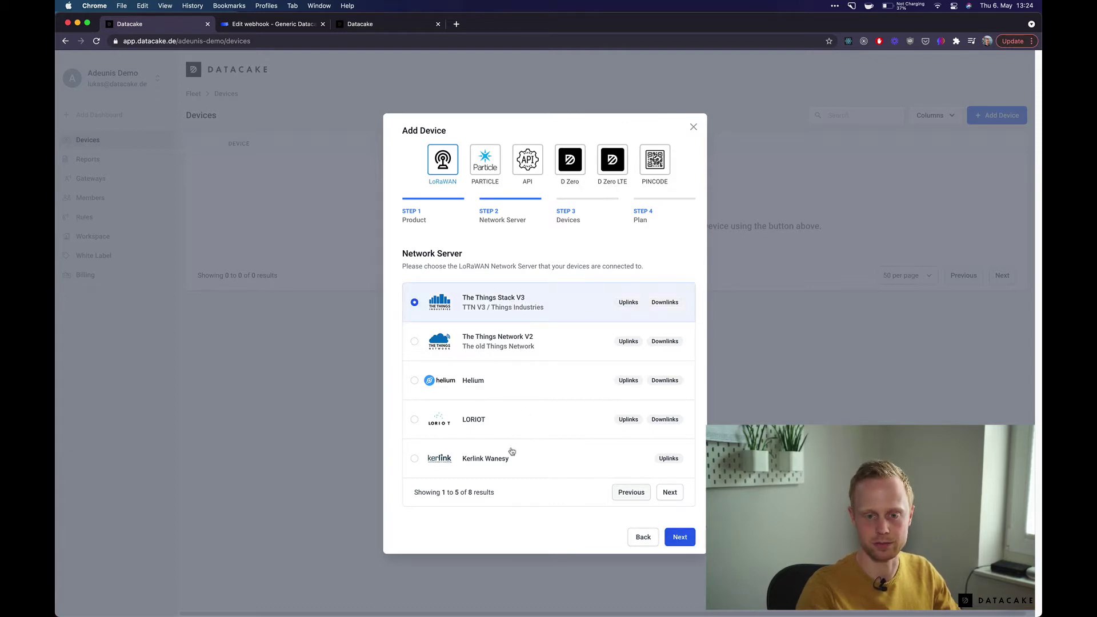
left_click(685, 542)
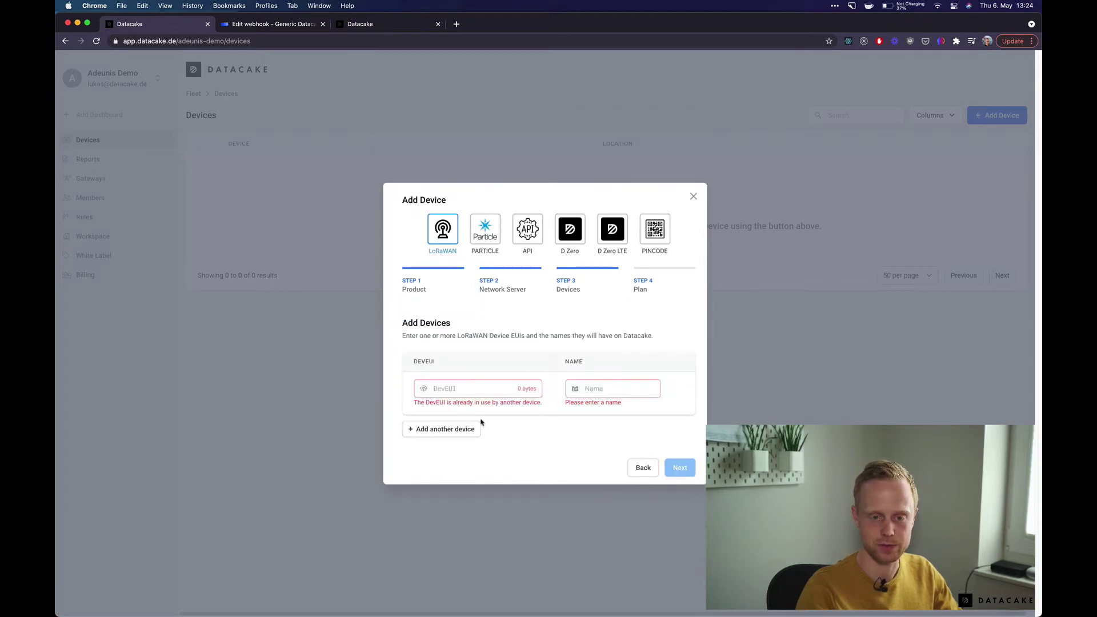
left_click(480, 389)
type("0018B20000022B95")
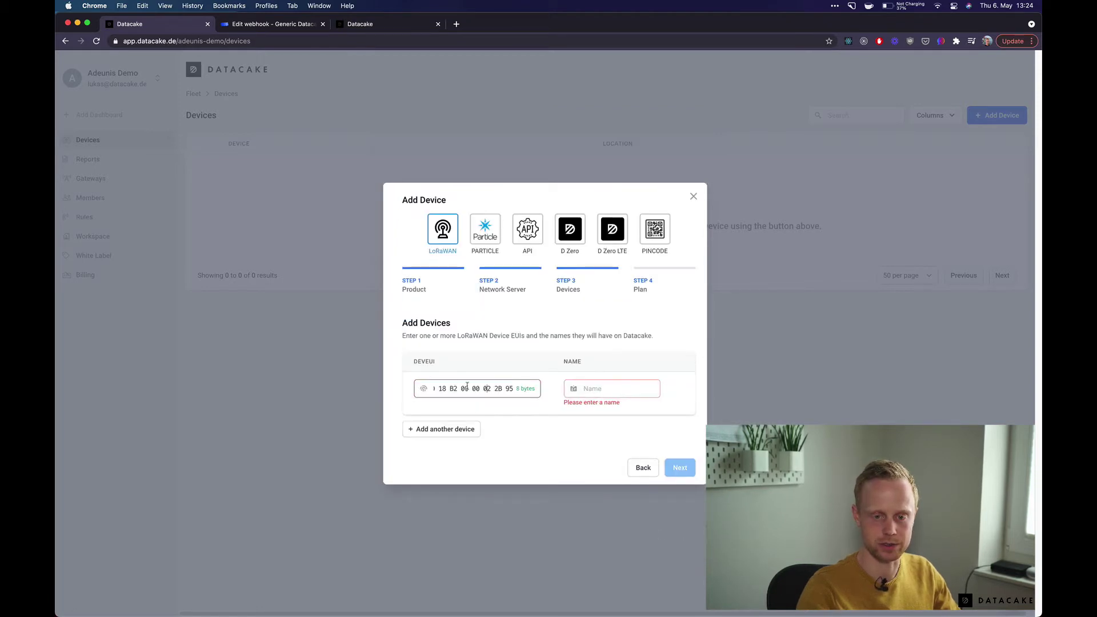
left_click(590, 390)
type("Adeu")
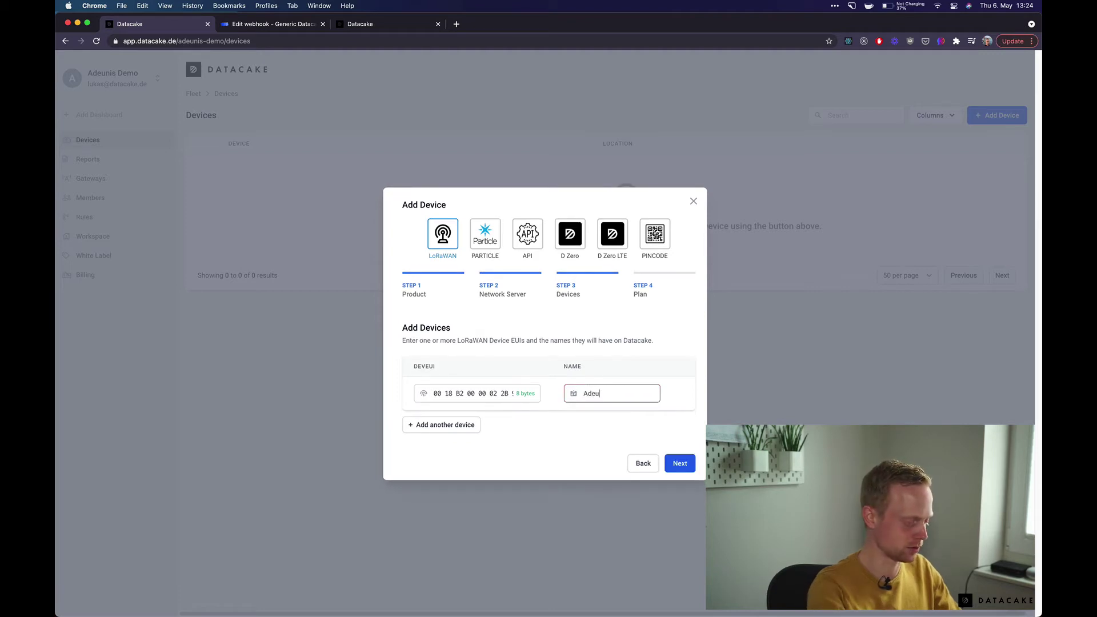
type("nis Field Tester")
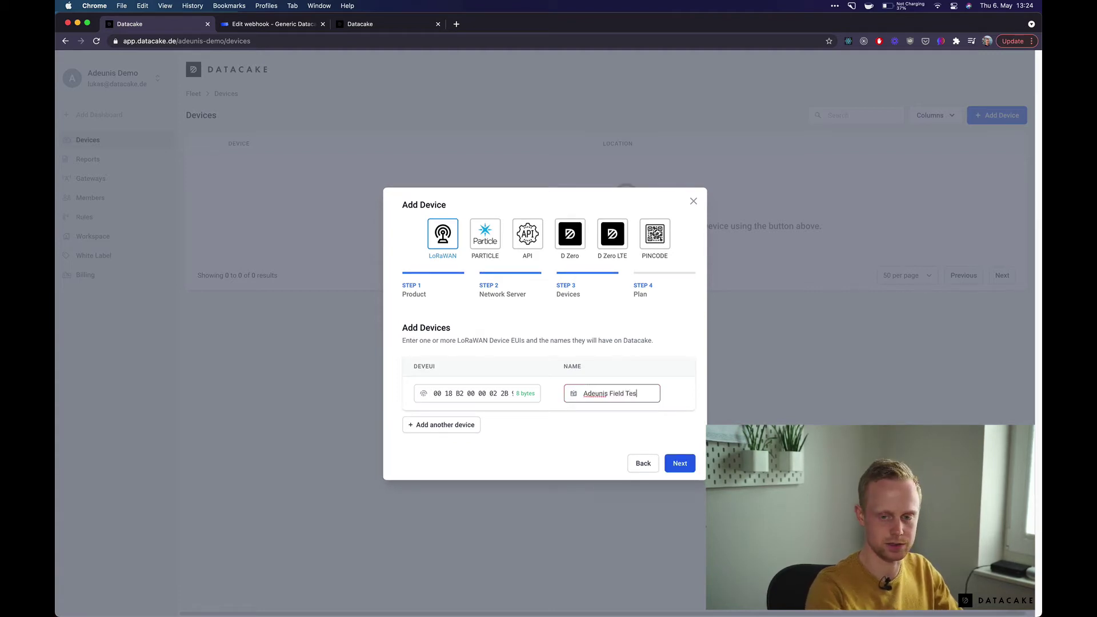
left_click(679, 463)
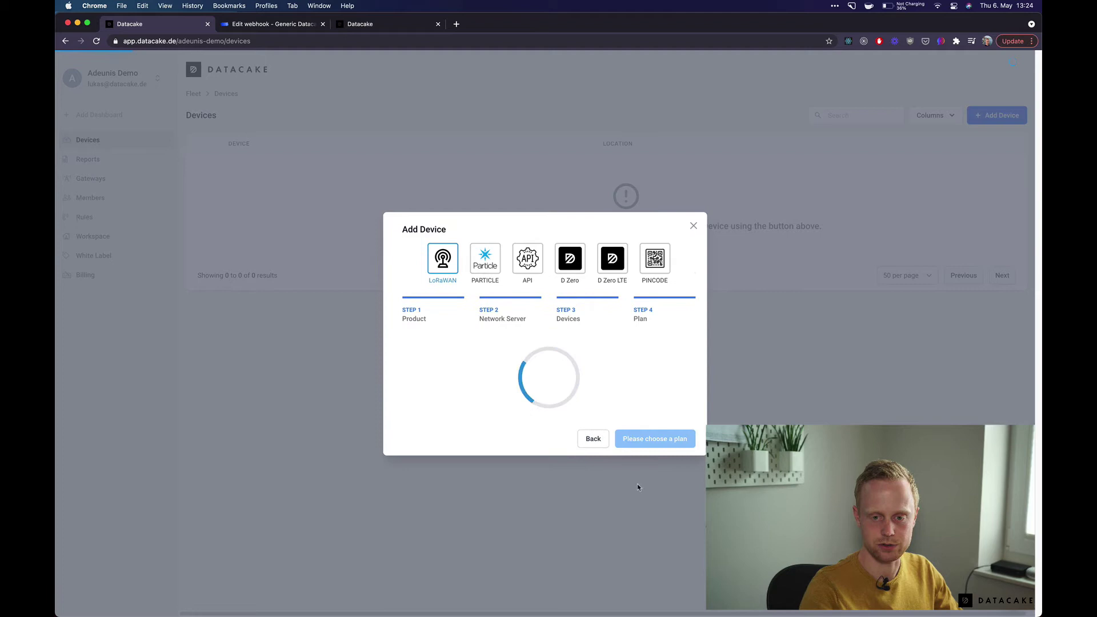
left_click(420, 381)
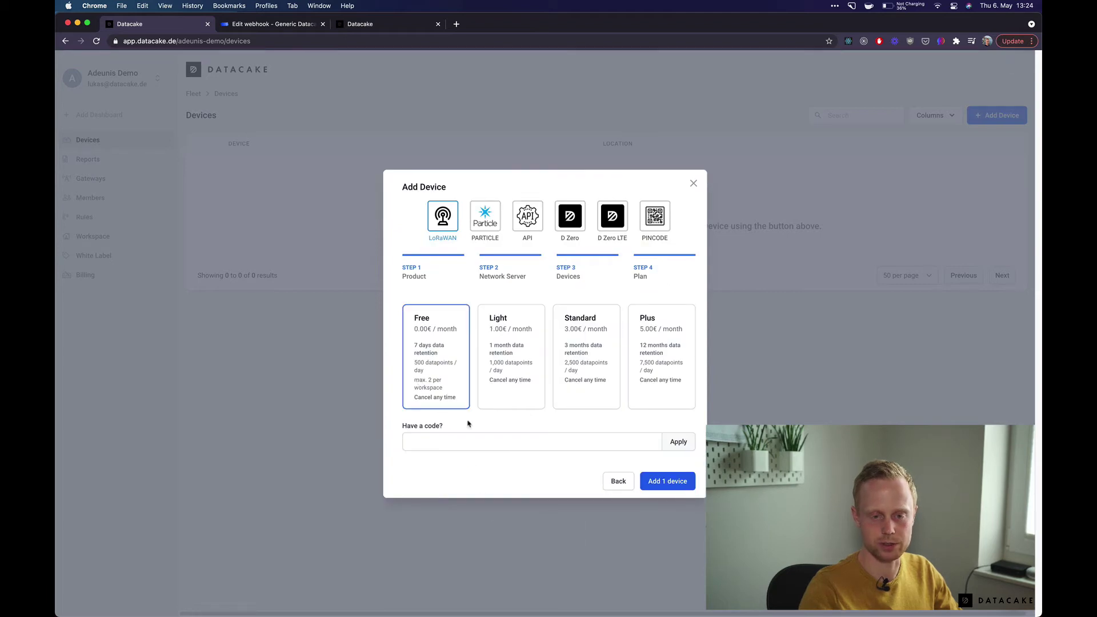
- Add the Adeunis Field Tester and open its dashboard showing 25 °C and 3.83 V
left_click(677, 482)
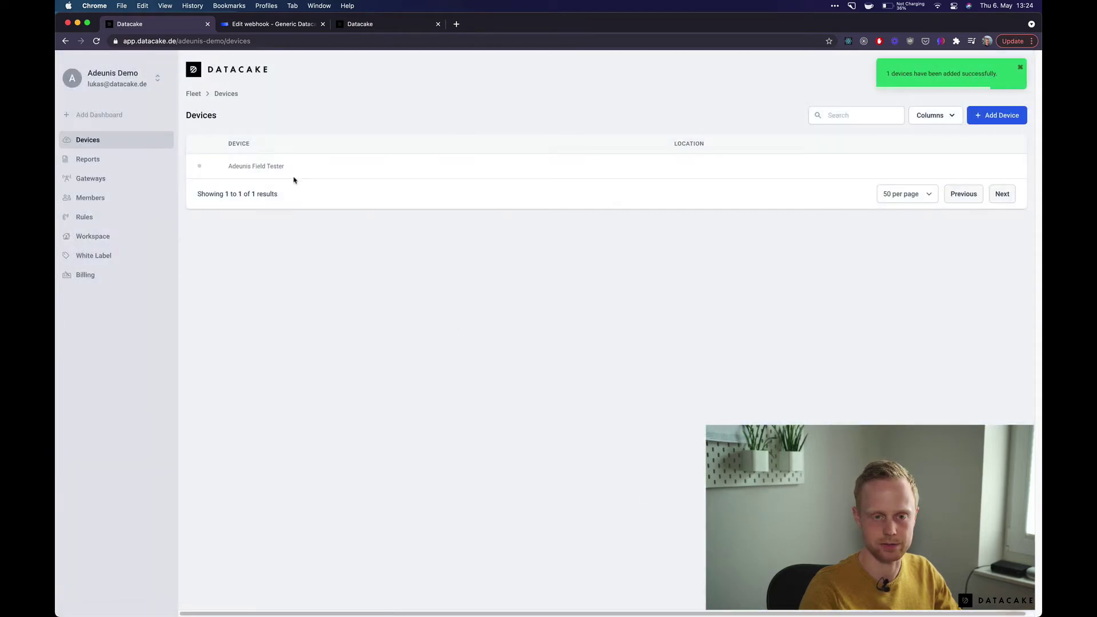
left_click(272, 166)
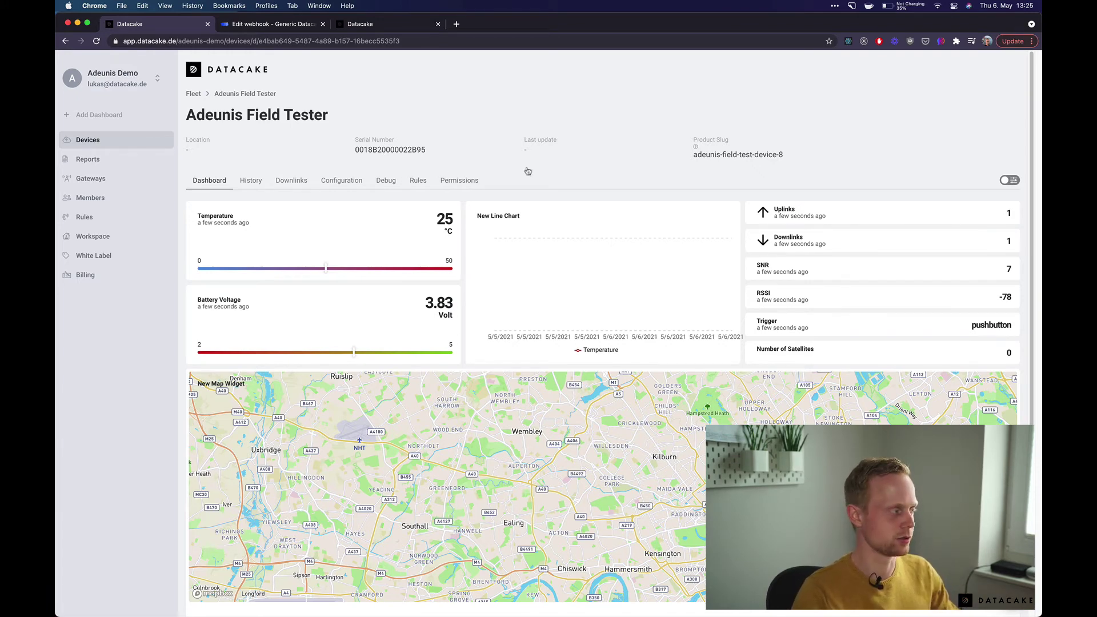
- Connect CoolTerm to usbmodemARF1 at 115200 baud and open the Send String window
key("super+Tab")
left_click_drag(514, 106, 591, 156)
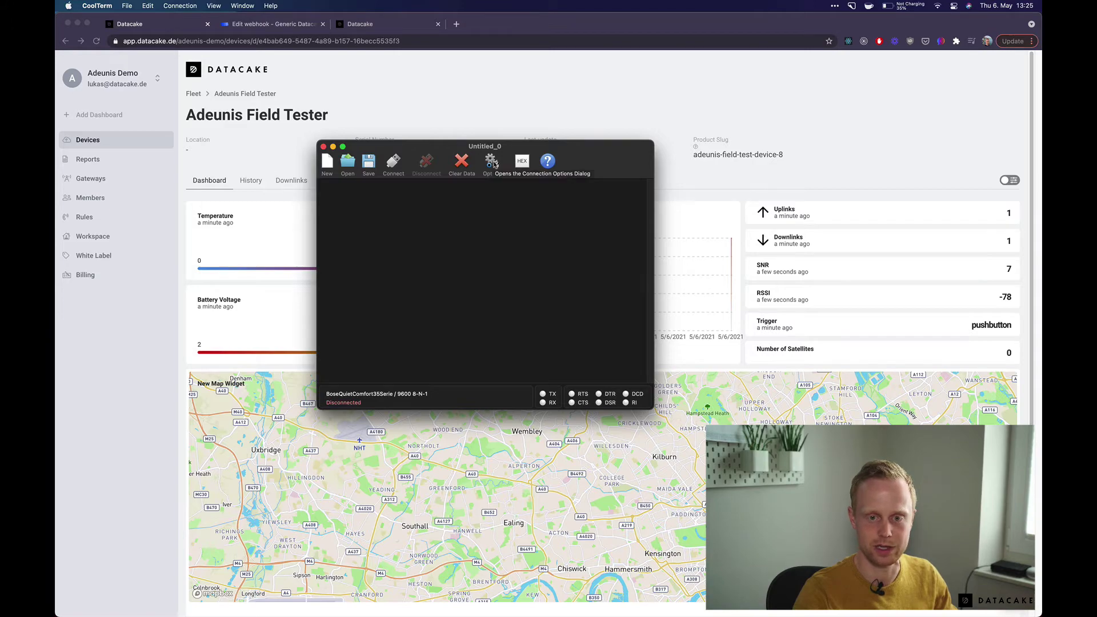
left_click(493, 161)
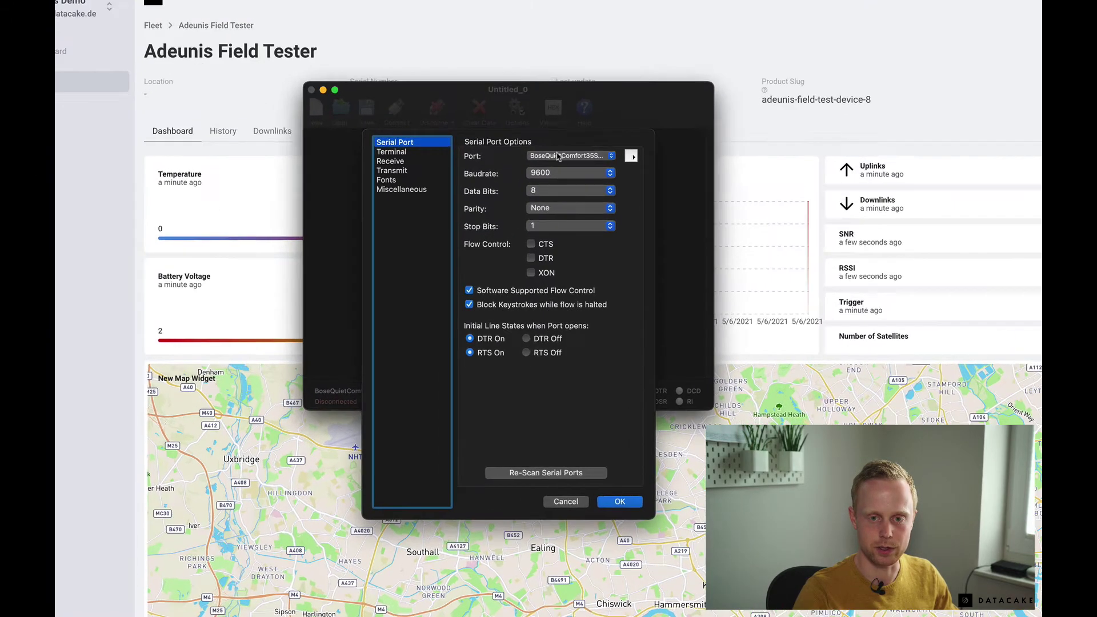
left_click(528, 201)
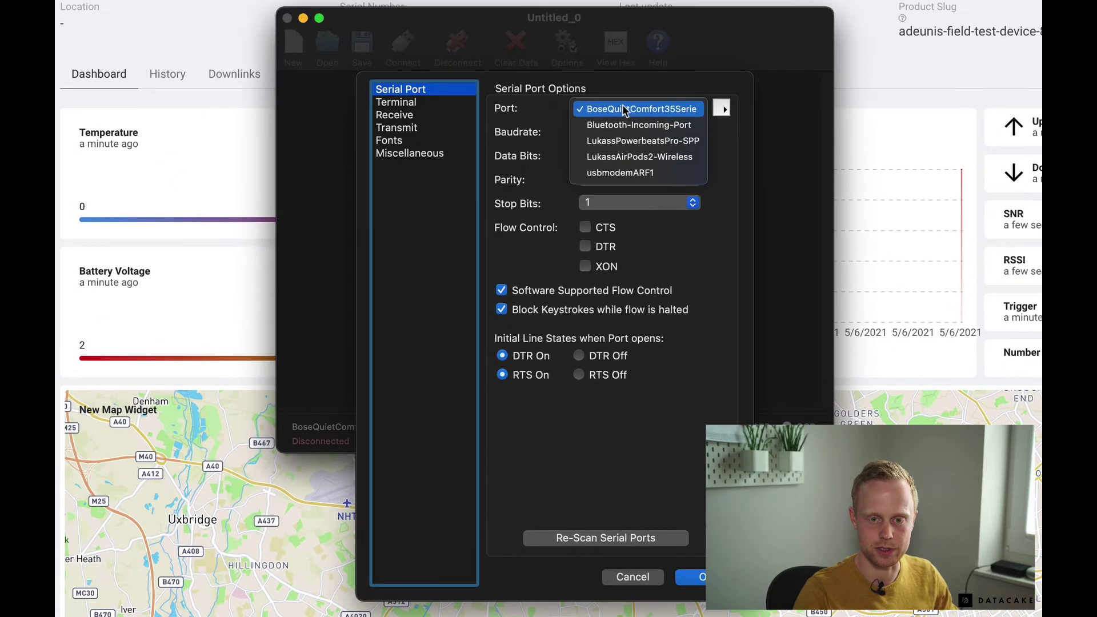
left_click(637, 175)
left_click(638, 136)
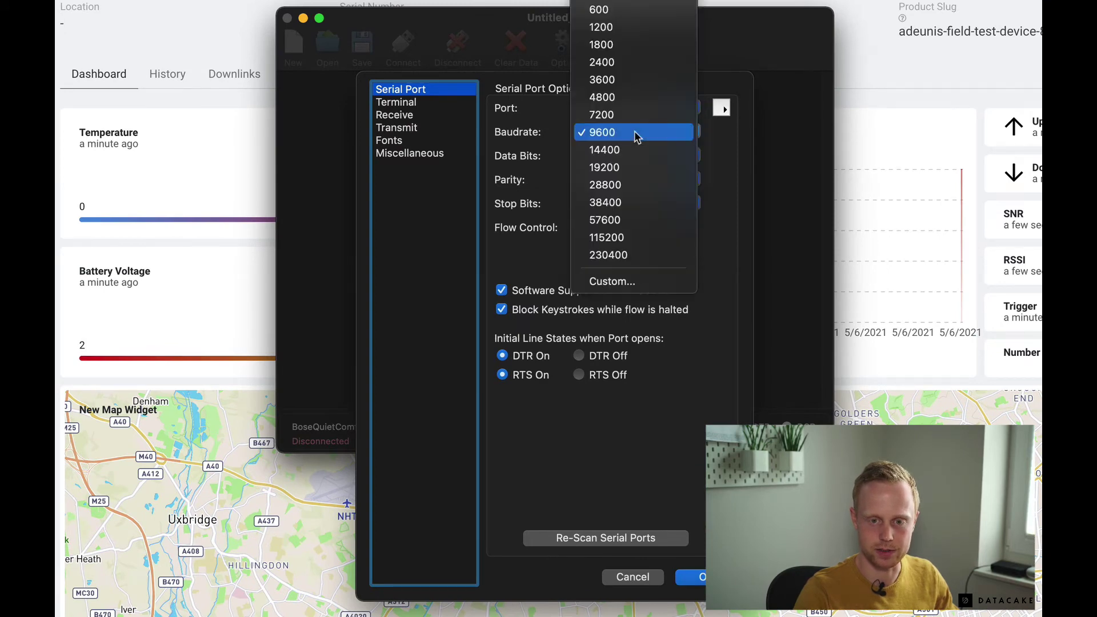
left_click(656, 239)
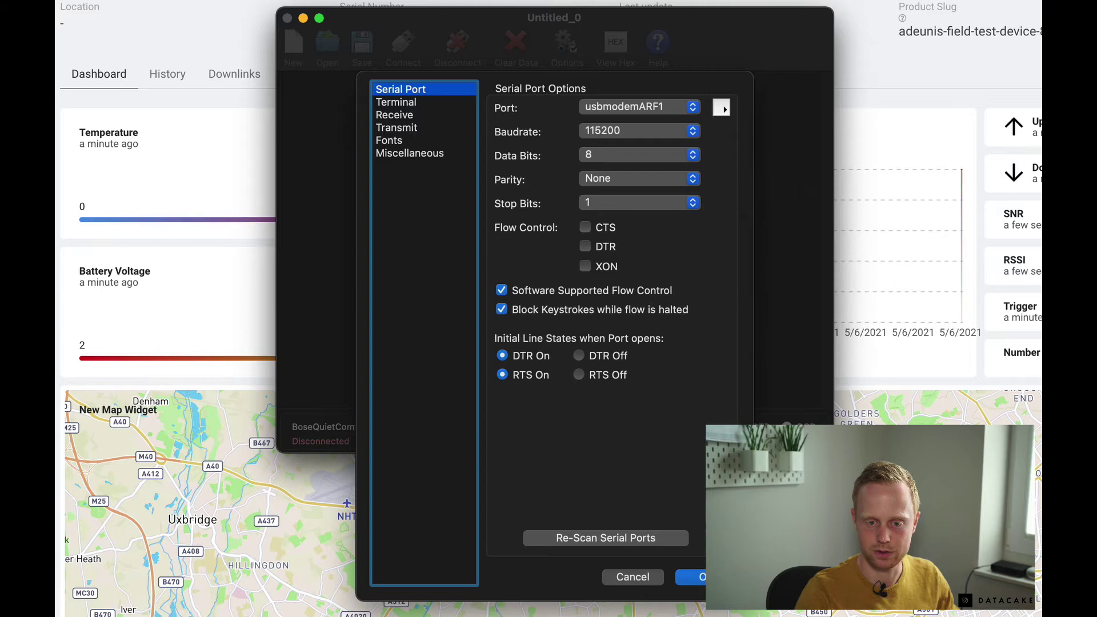
key("Return")
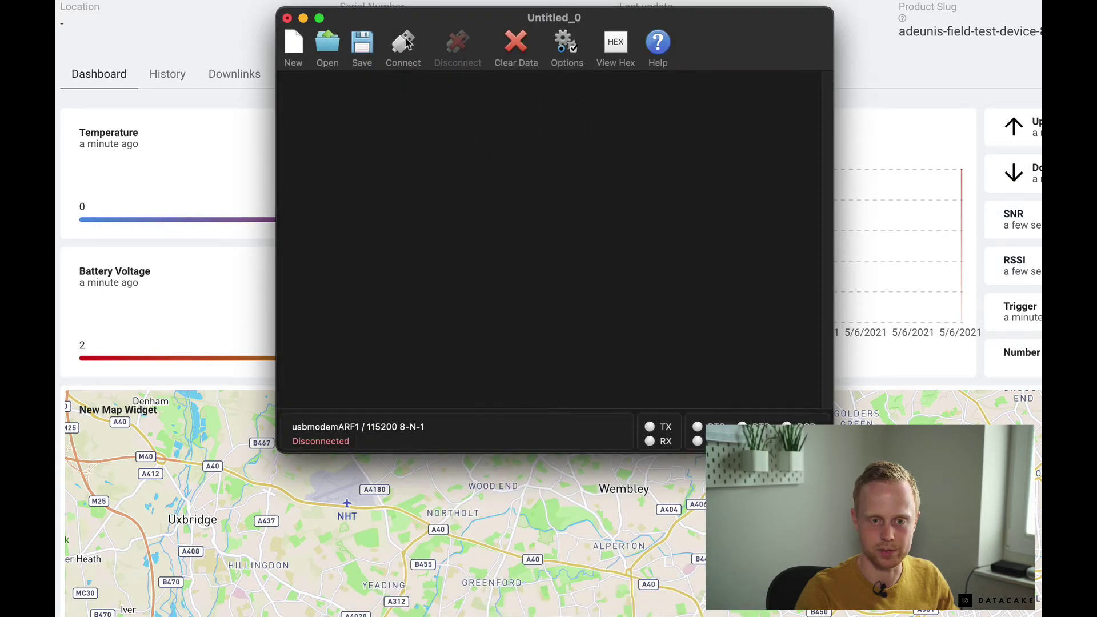
left_click(405, 43)
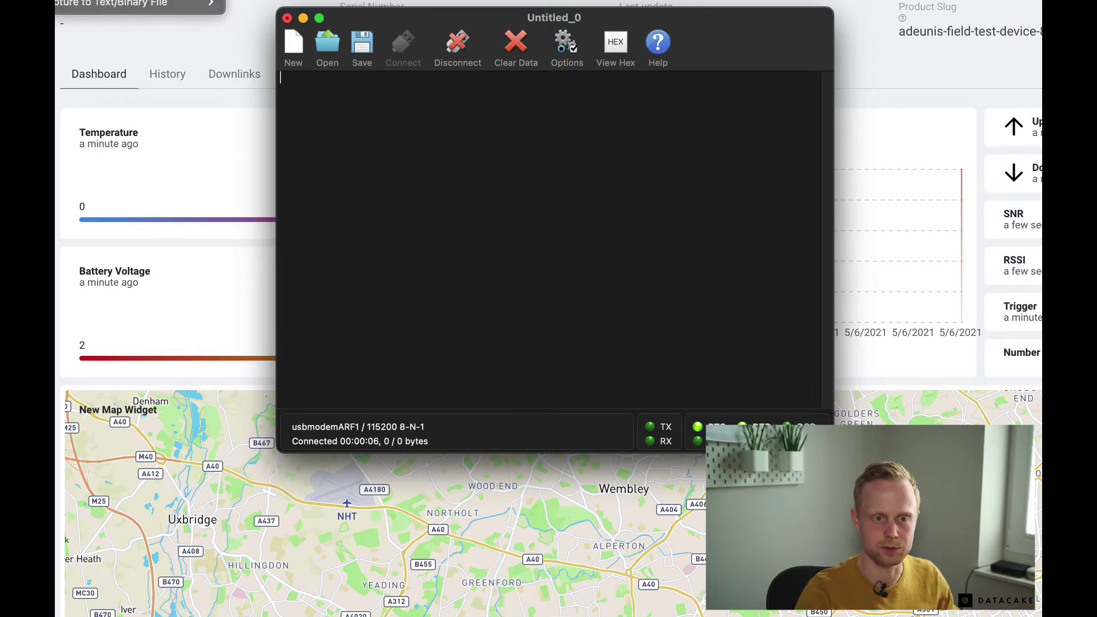
left_click(143, 1)
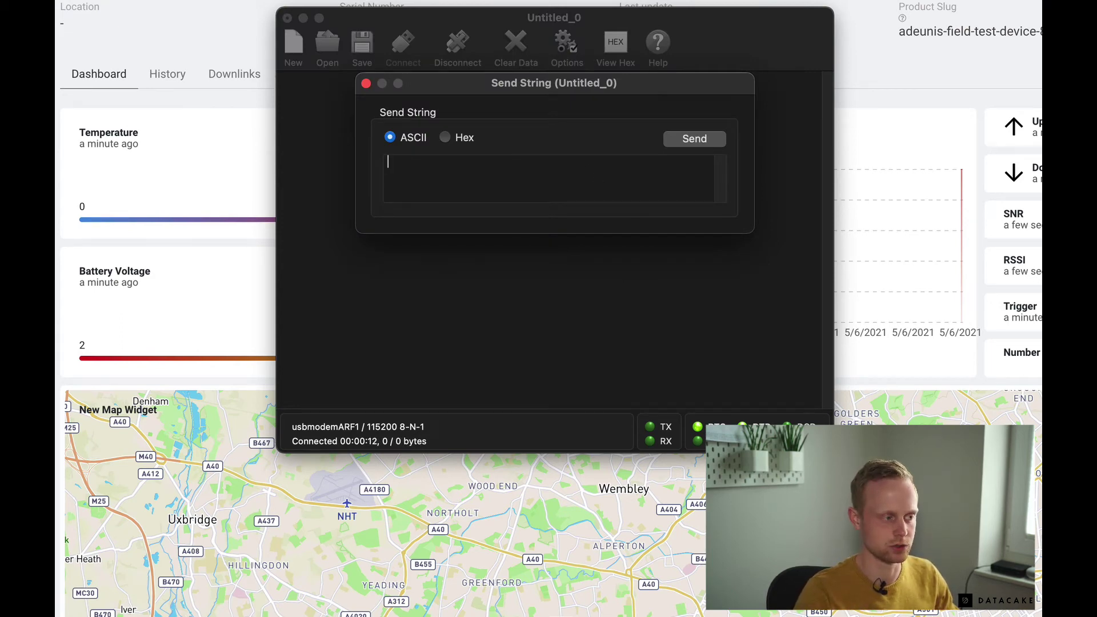
- Send hex FFFFFFFFFF2B2B2B to put the tester in command mode; it replies CM
left_click(444, 137)
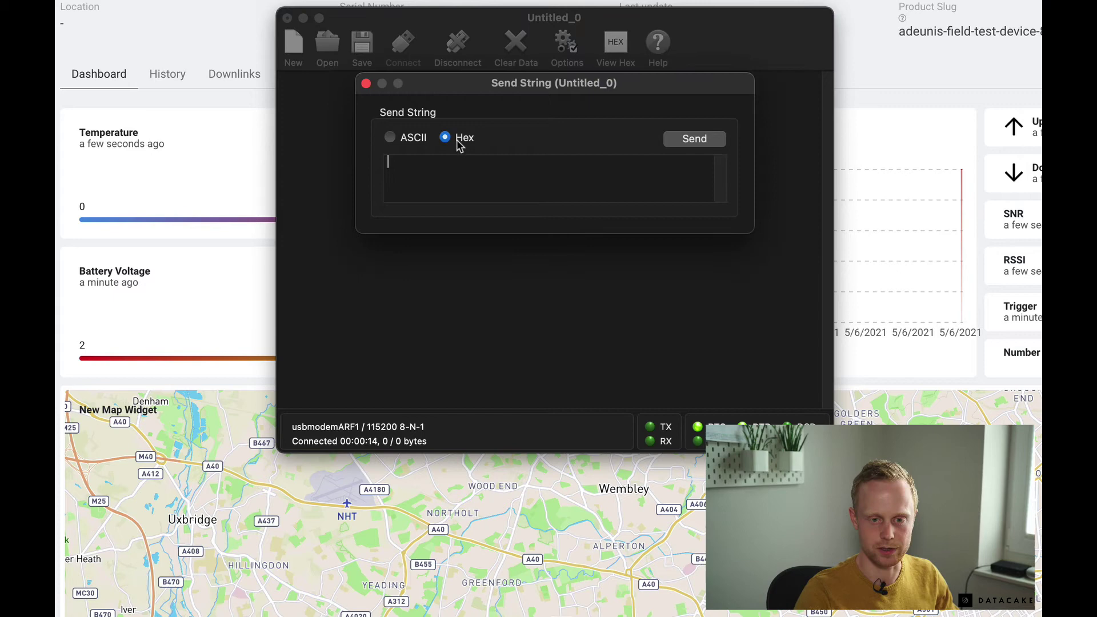
left_click(443, 161)
type("FFFFFFFFFF2B2B2B")
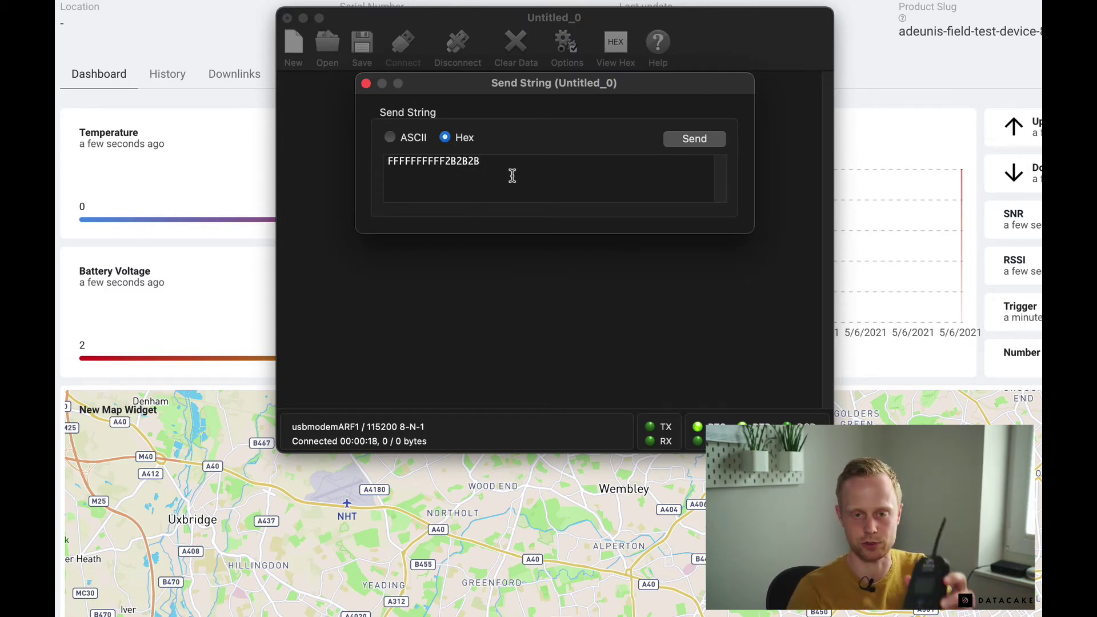
left_click(686, 145)
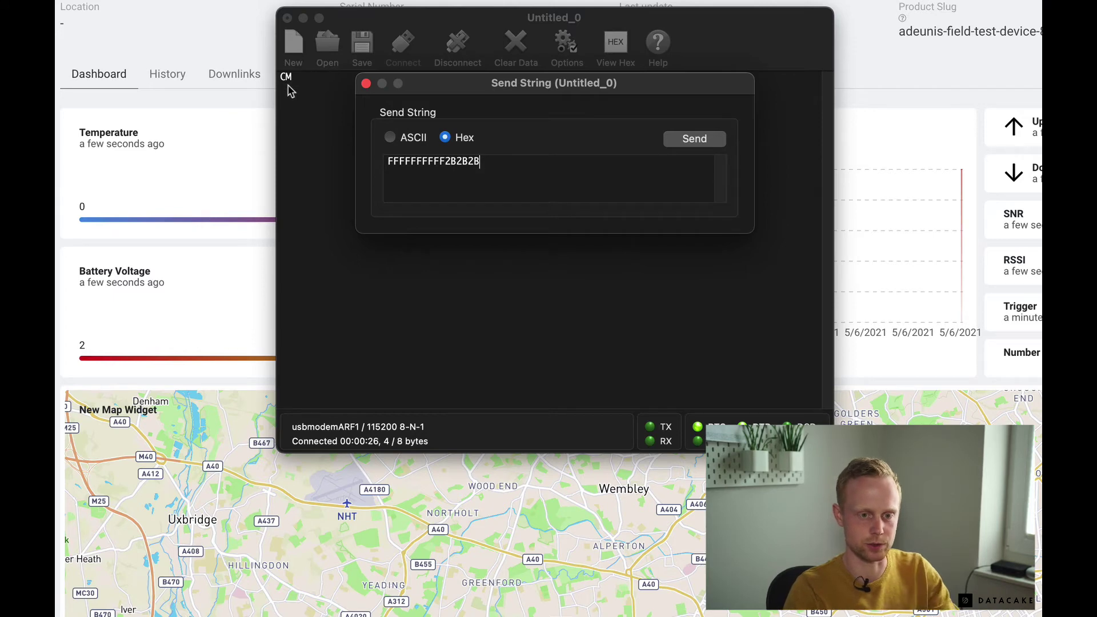
- Send the ASCII query ATS380? and read back the current interval S380=600
left_click(390, 137)
key("super+a")
key("BackSpace")
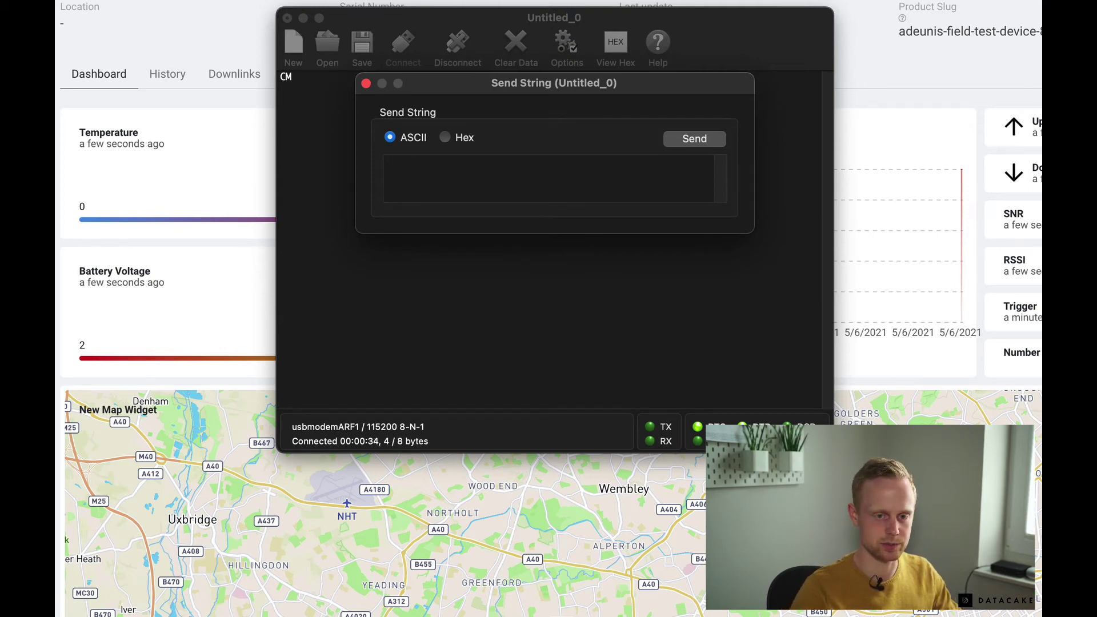
left_click(410, 164)
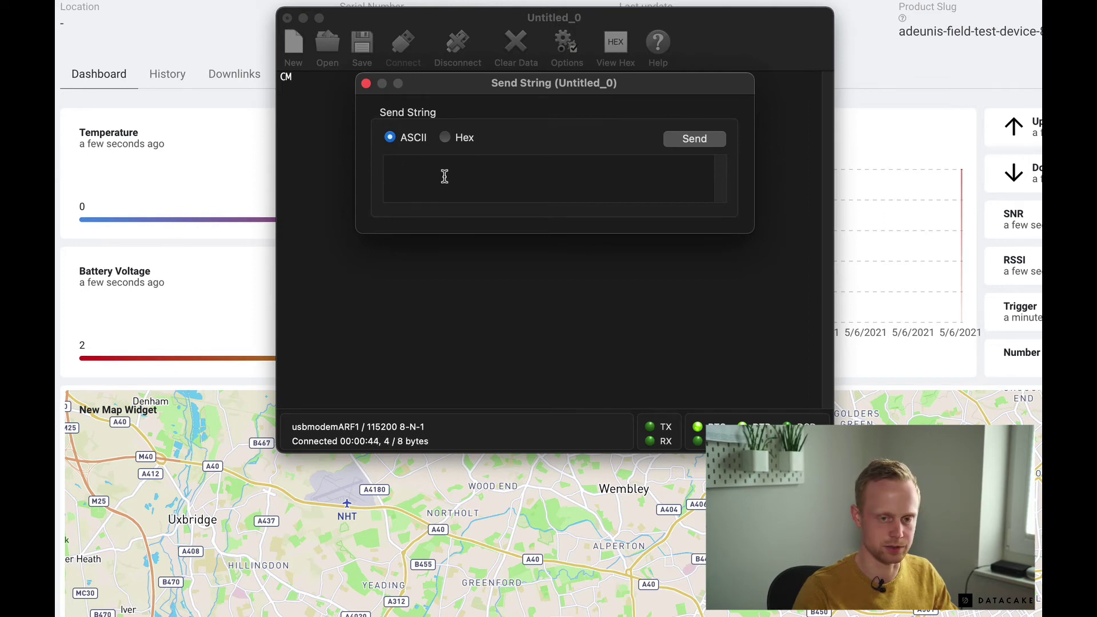
type("ATS")
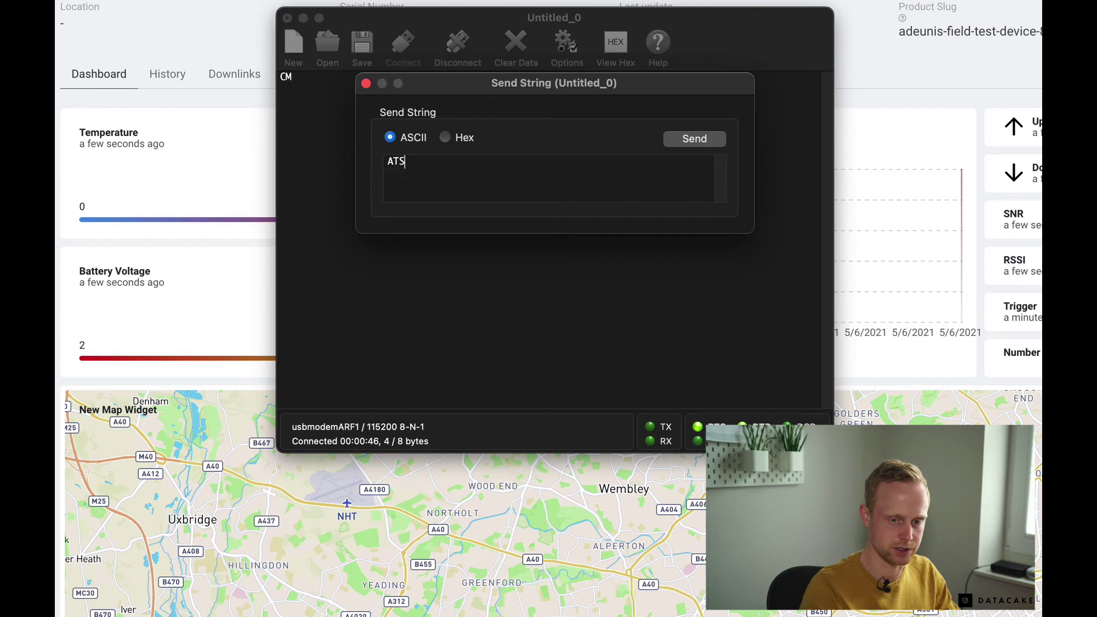
type("38")
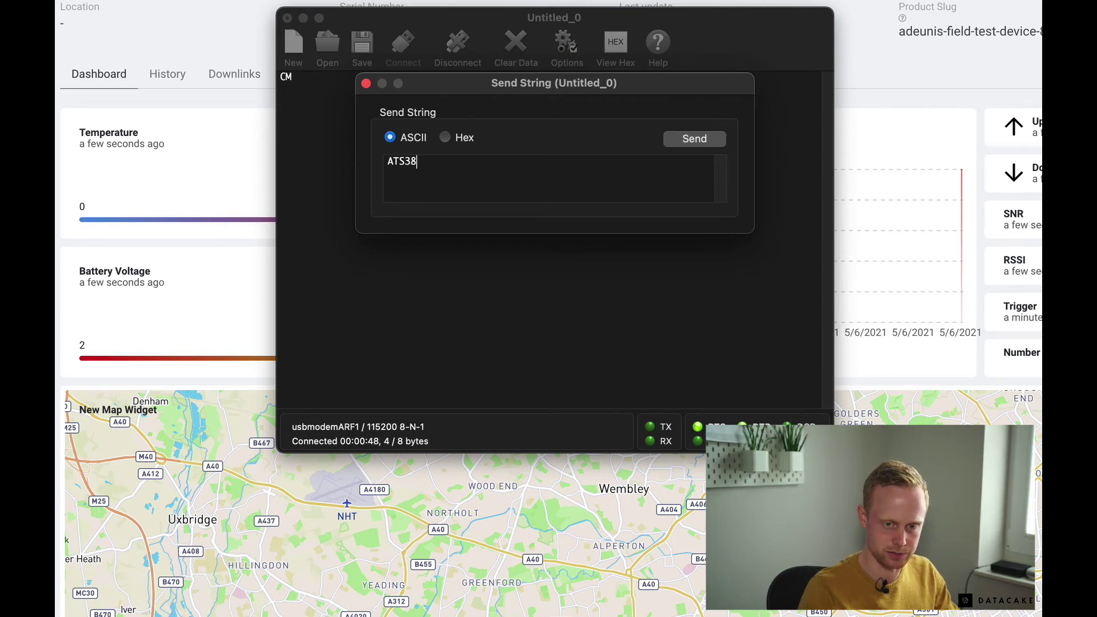
type("0?")
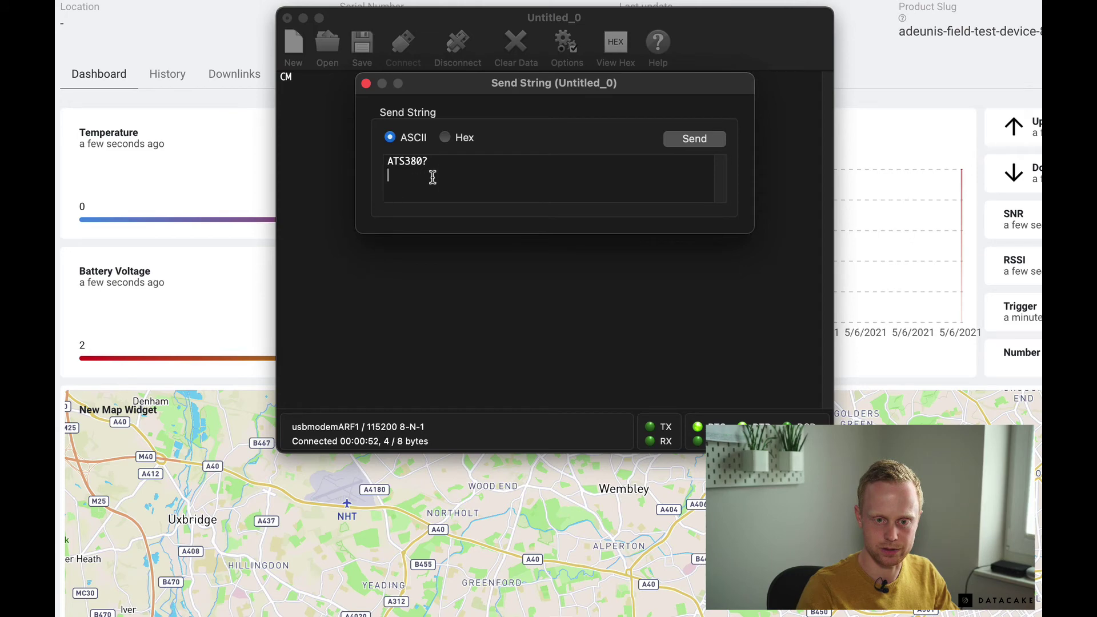
left_click(705, 142)
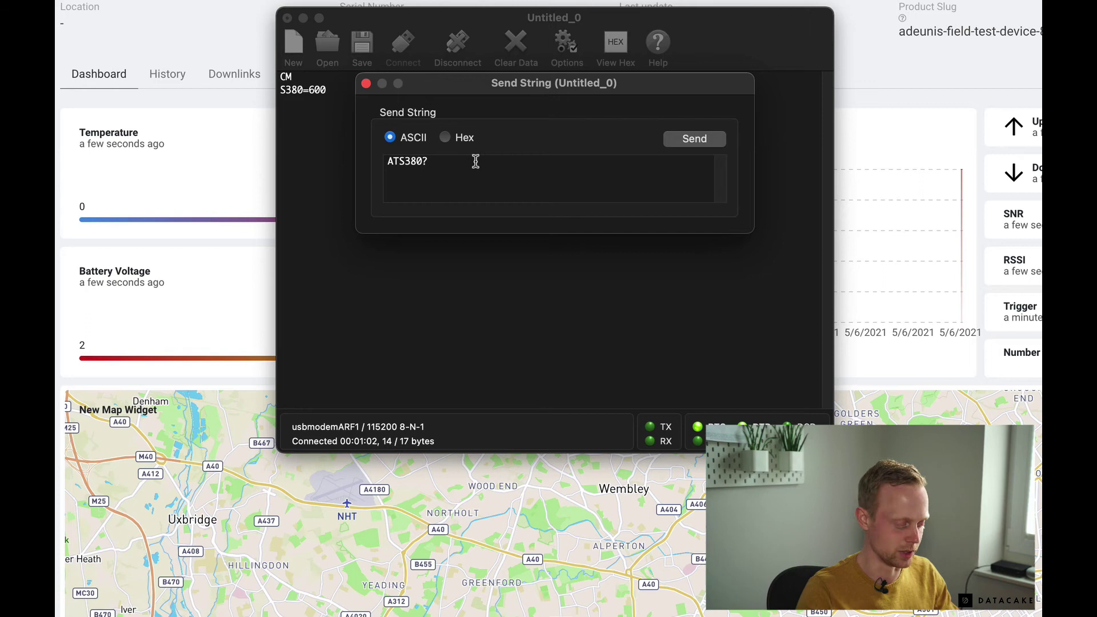
- Send ATS380=10, then query ATS380? to confirm the interval reads 10
key("BackSpace")
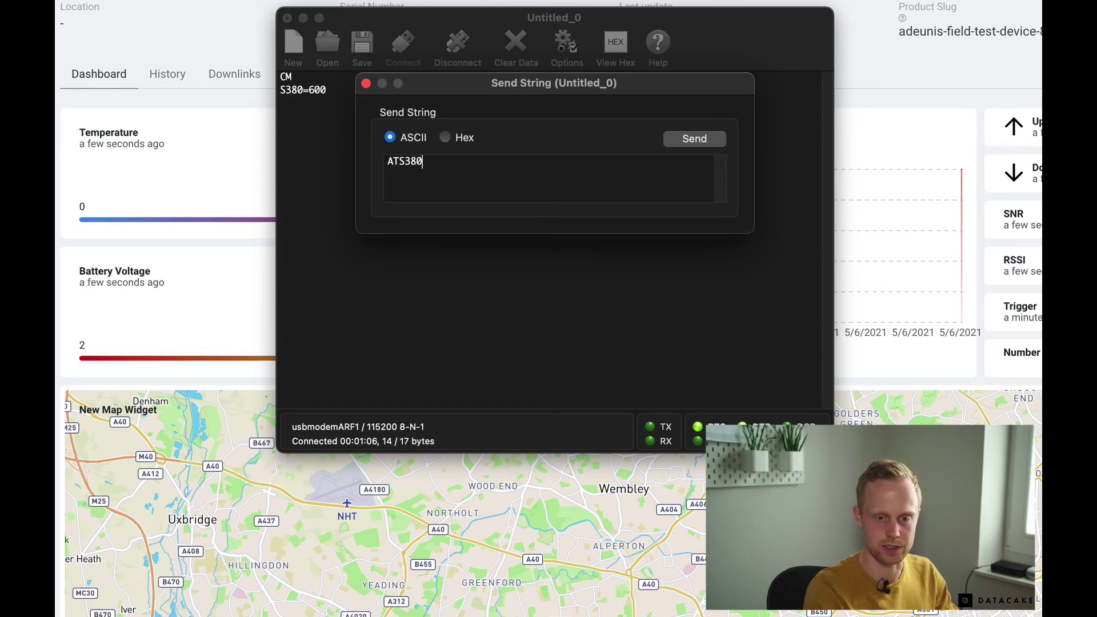
type("=")
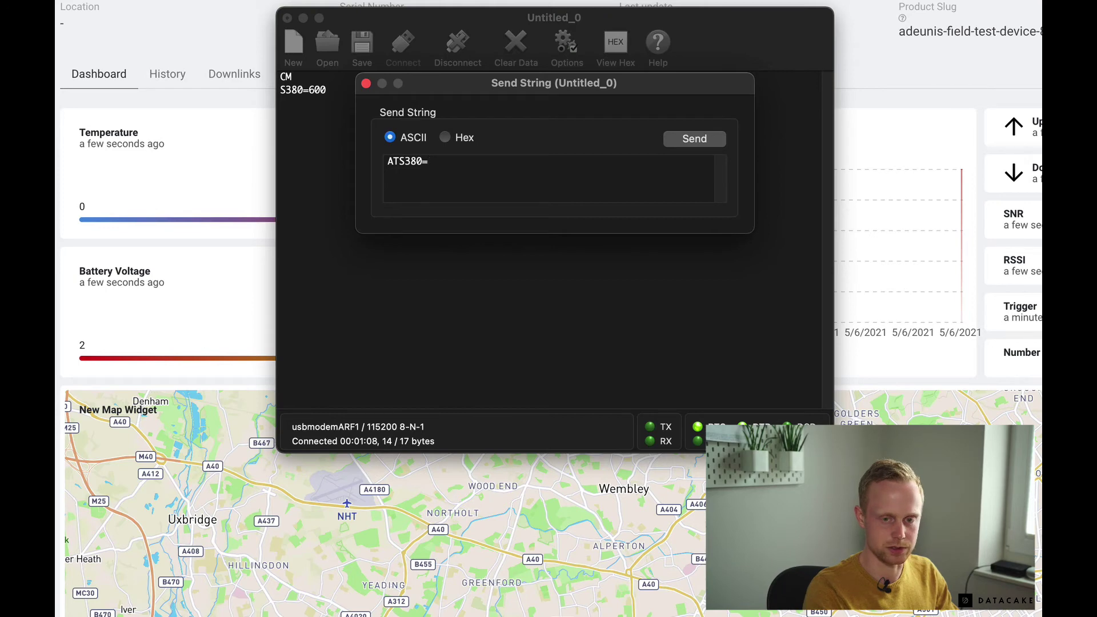
type("10")
key("Return")
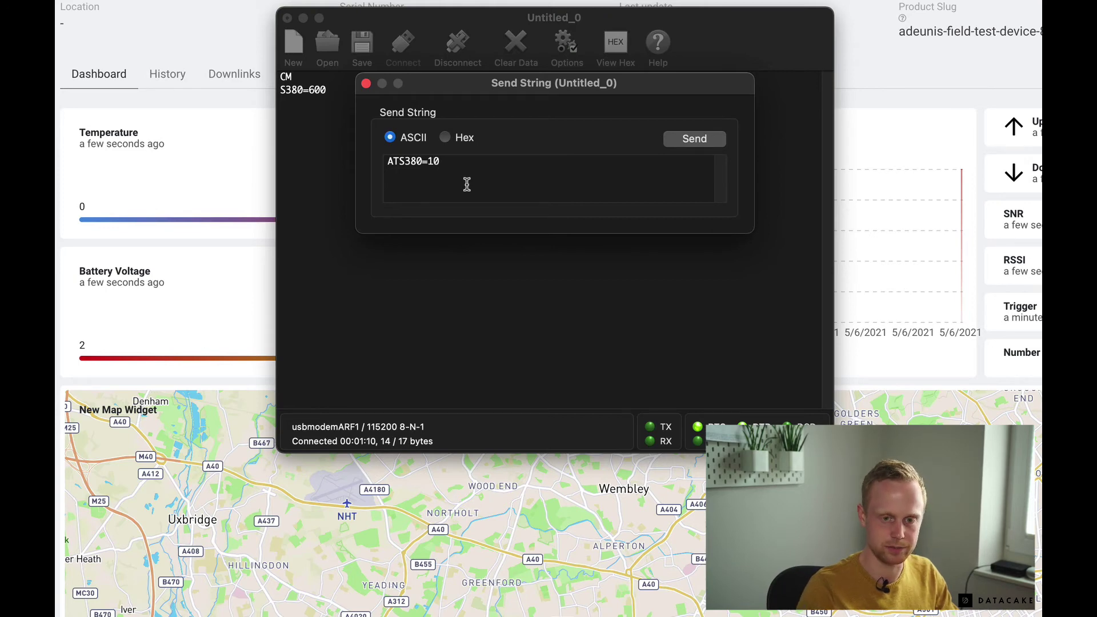
left_click(696, 143)
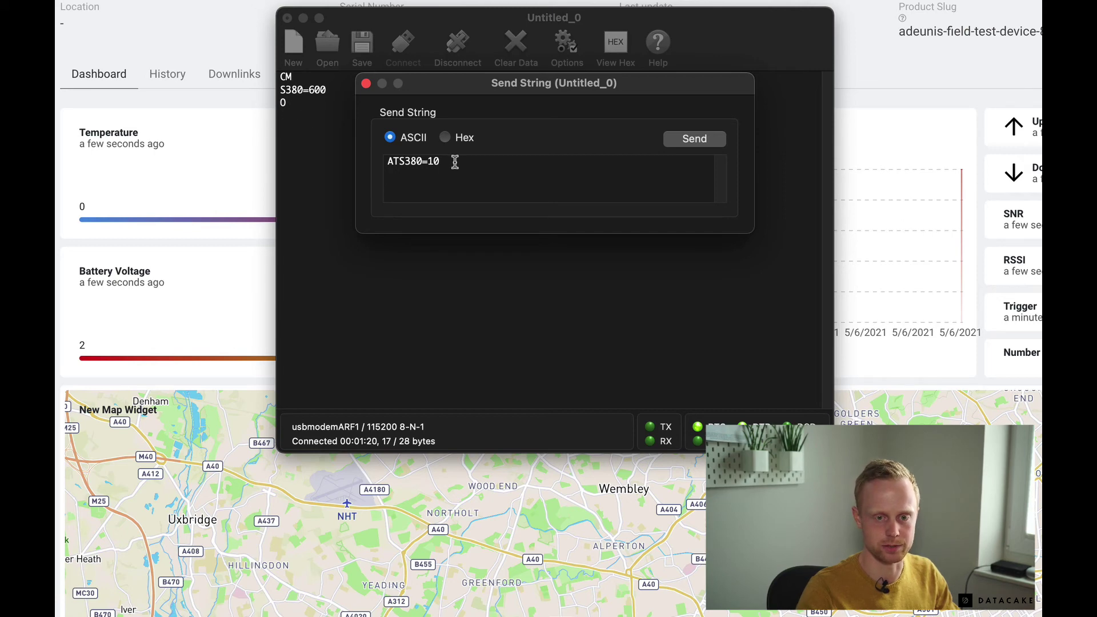
key("BackSpace")
key("BackSpace")
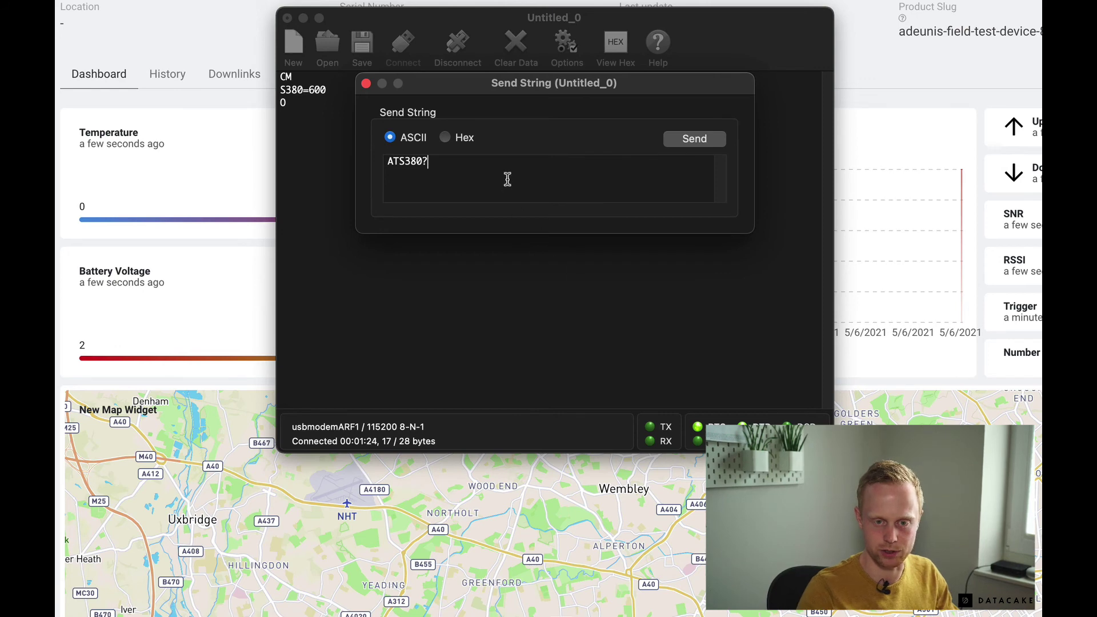
left_click(704, 142)
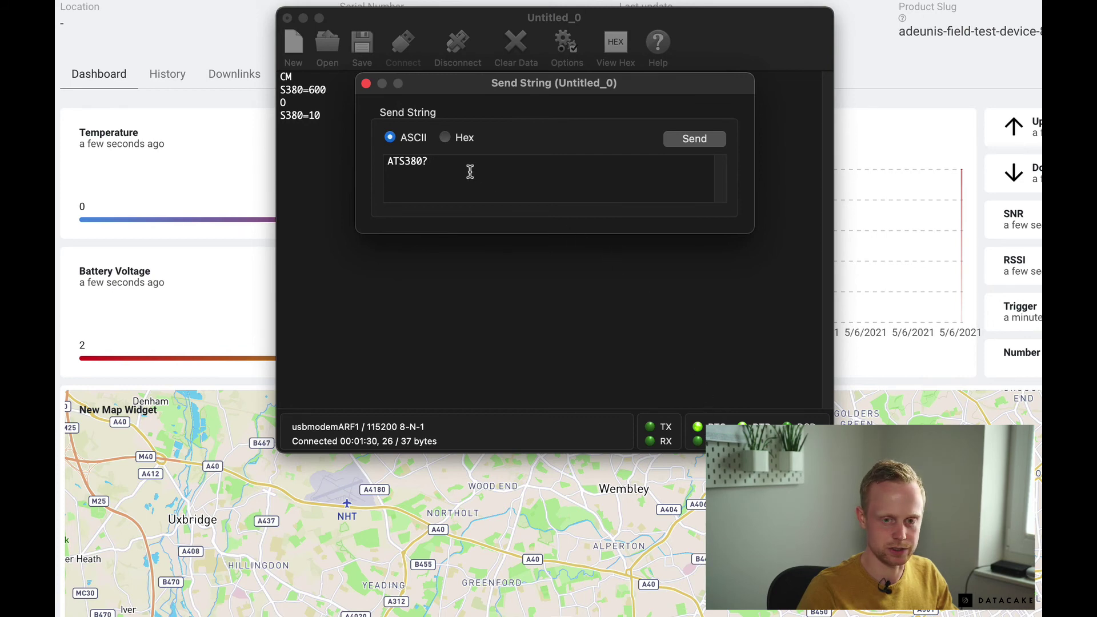
- Send ATO to leave command mode, close Send String, and disconnect from usbmodemARF1
double_click(448, 170)
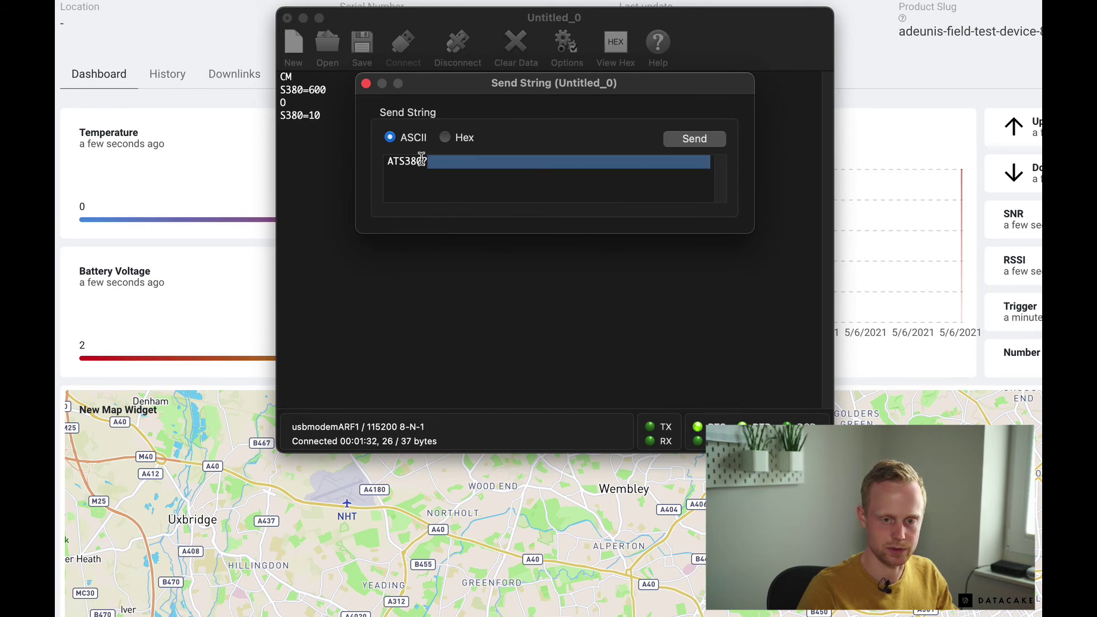
left_click(423, 162)
key("super+a")
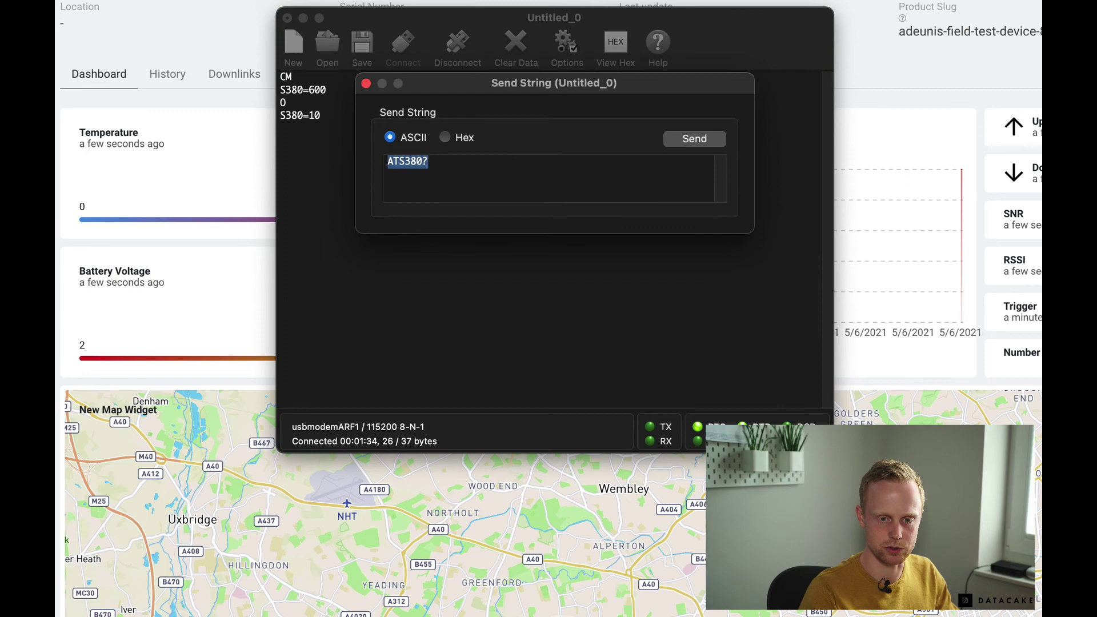
type("ATO")
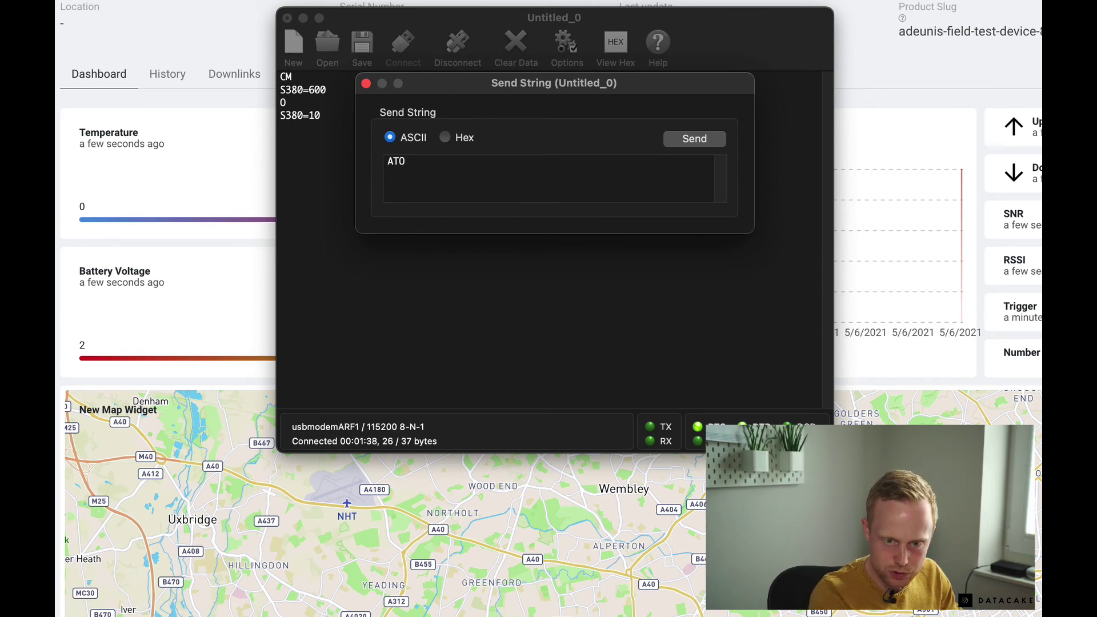
left_click(678, 145)
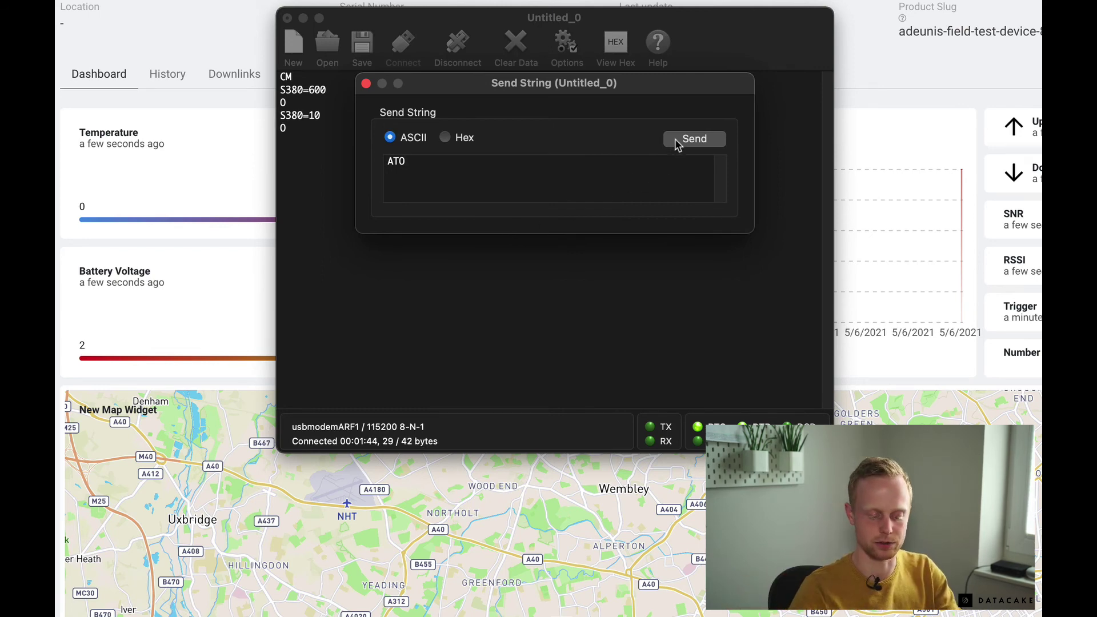
left_click(366, 83)
left_click(461, 55)
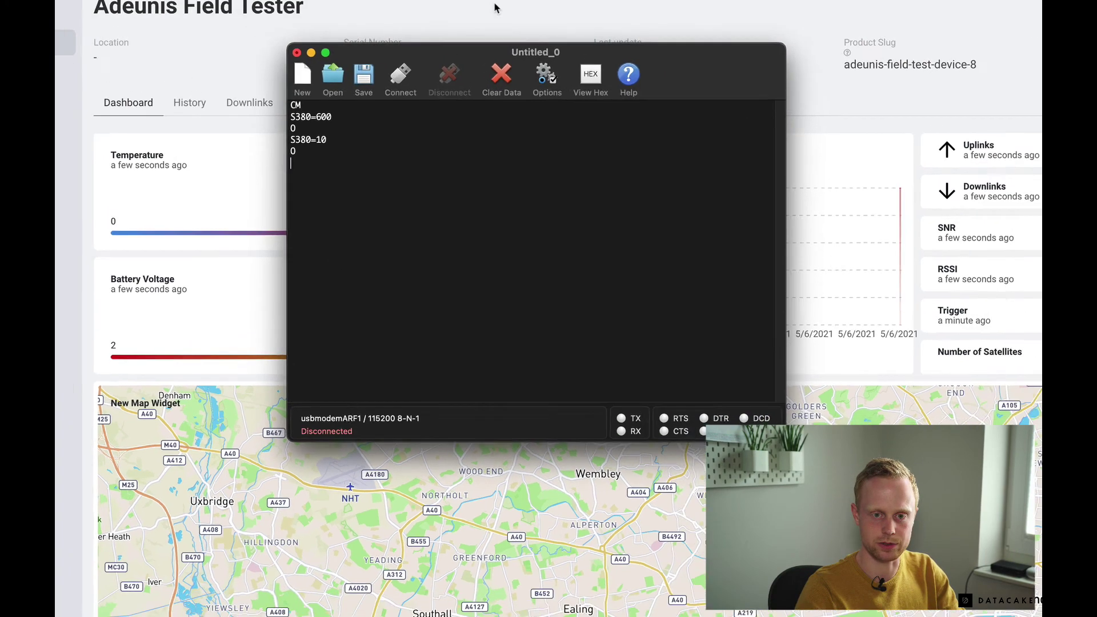
- Bring up the Datacake Adeunis Field Tester dashboard showing 26 °C and 3.87 V
left_click(457, 112)
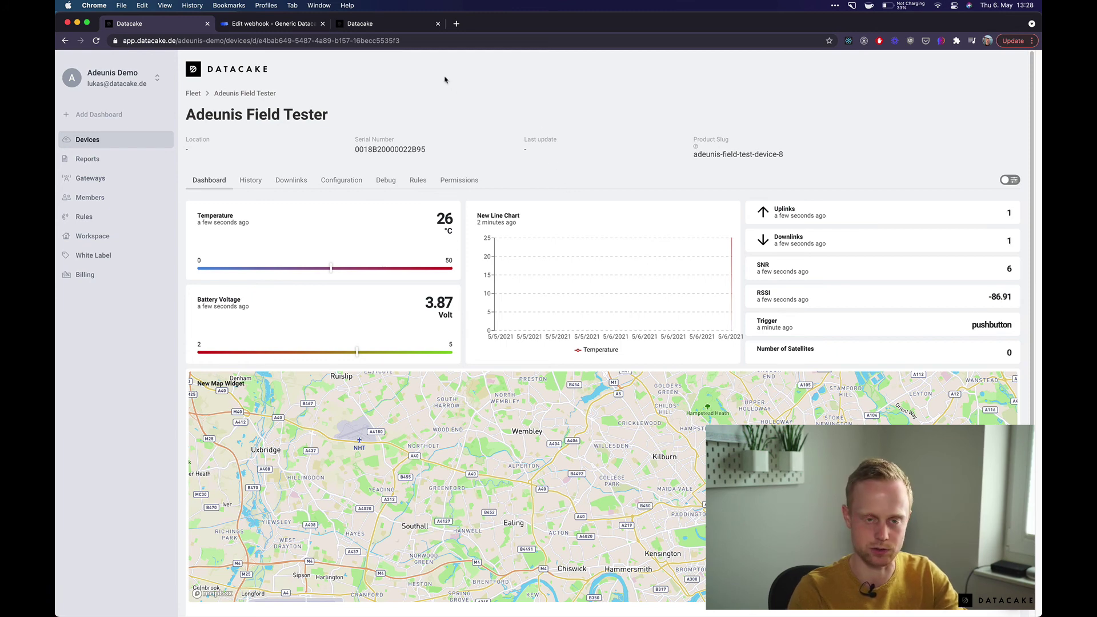
- Open the other Field Tester's dashboard and zoom and pan the map to its Südkirchen GPS track
left_click(378, 26)
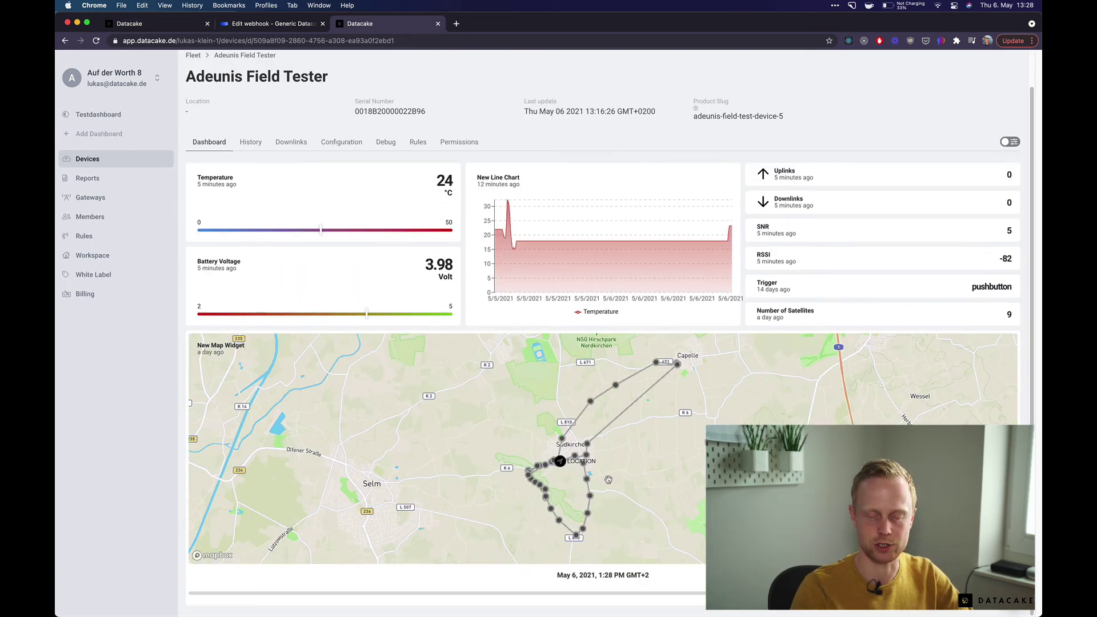
scroll(572, 486, "up", 3)
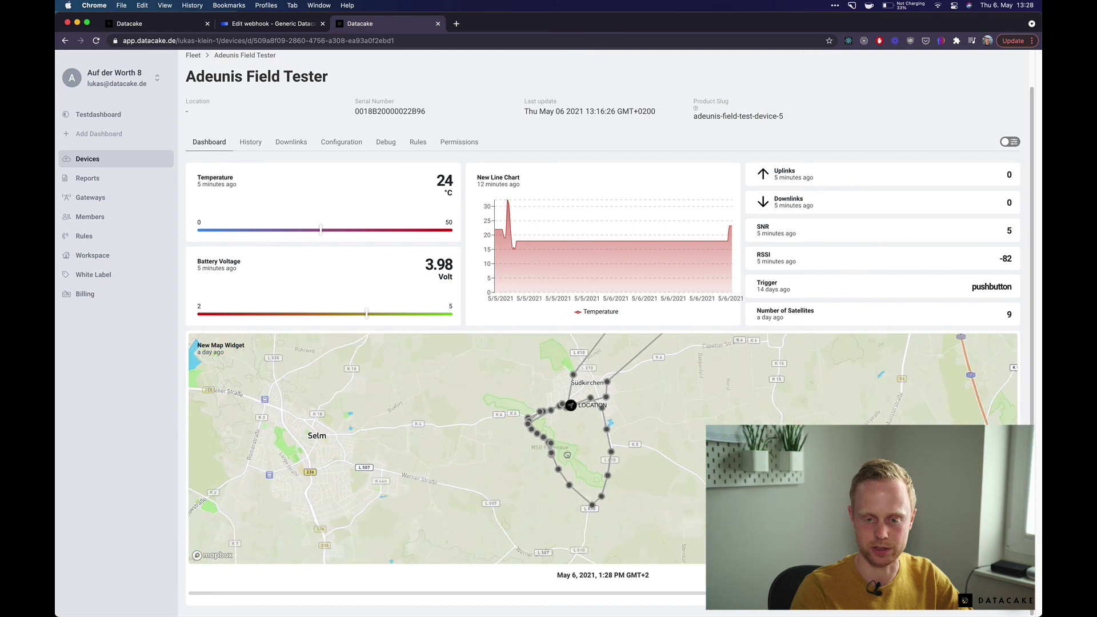
left_click_drag(528, 502, 500, 537)
left_click_drag(579, 504, 594, 492)
scroll(636, 479, "down", 3)
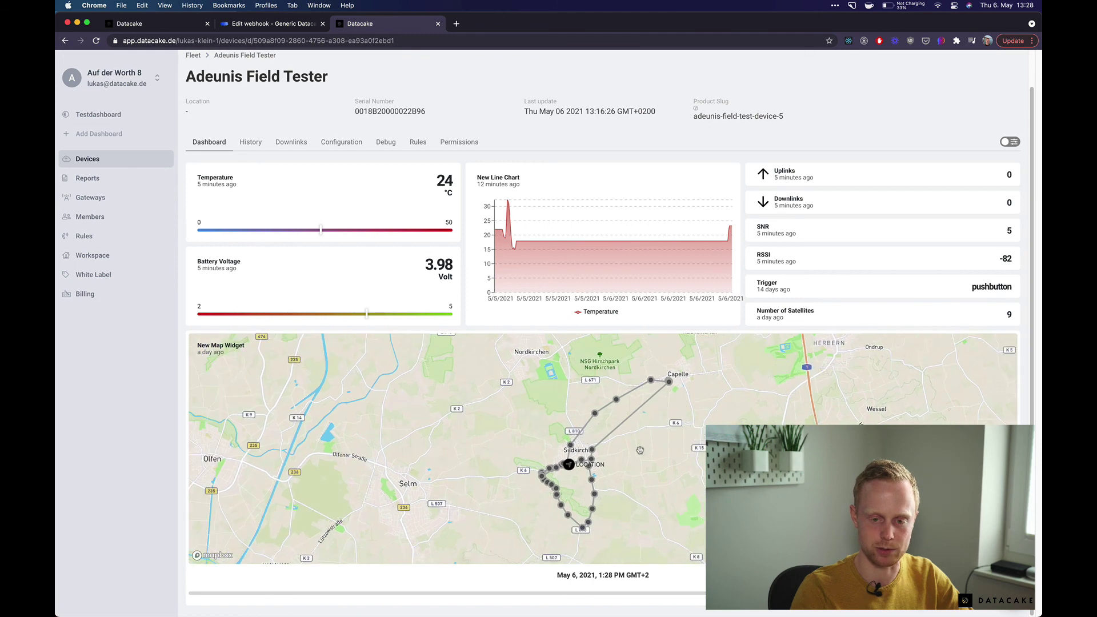
scroll(634, 451, "up", 1)
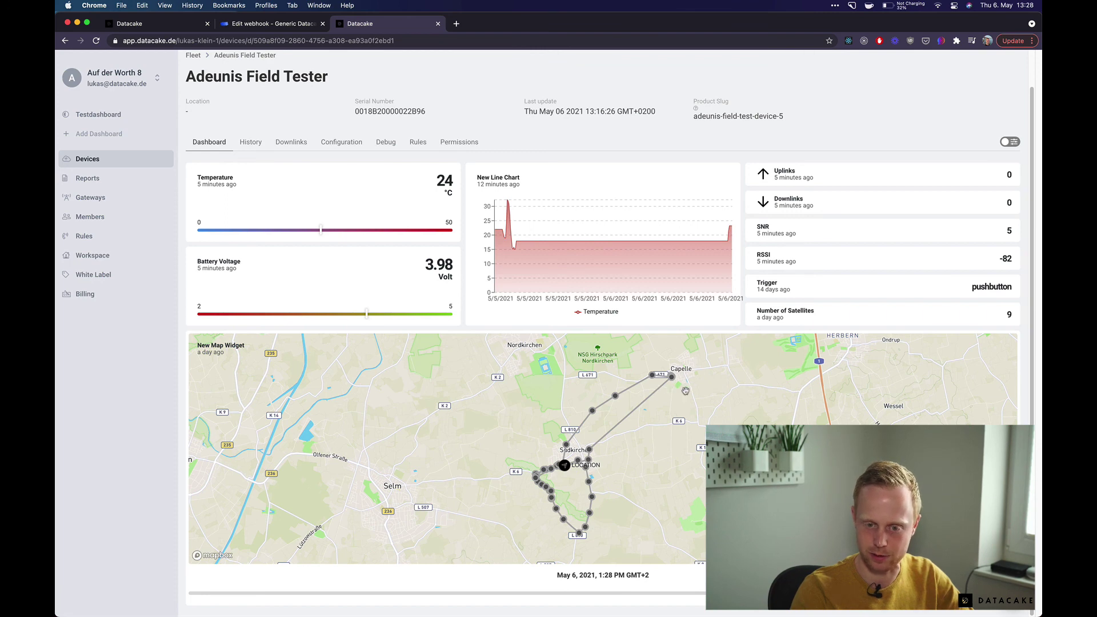
left_click_drag(636, 465, 608, 426)
left_click_drag(597, 483, 603, 495)
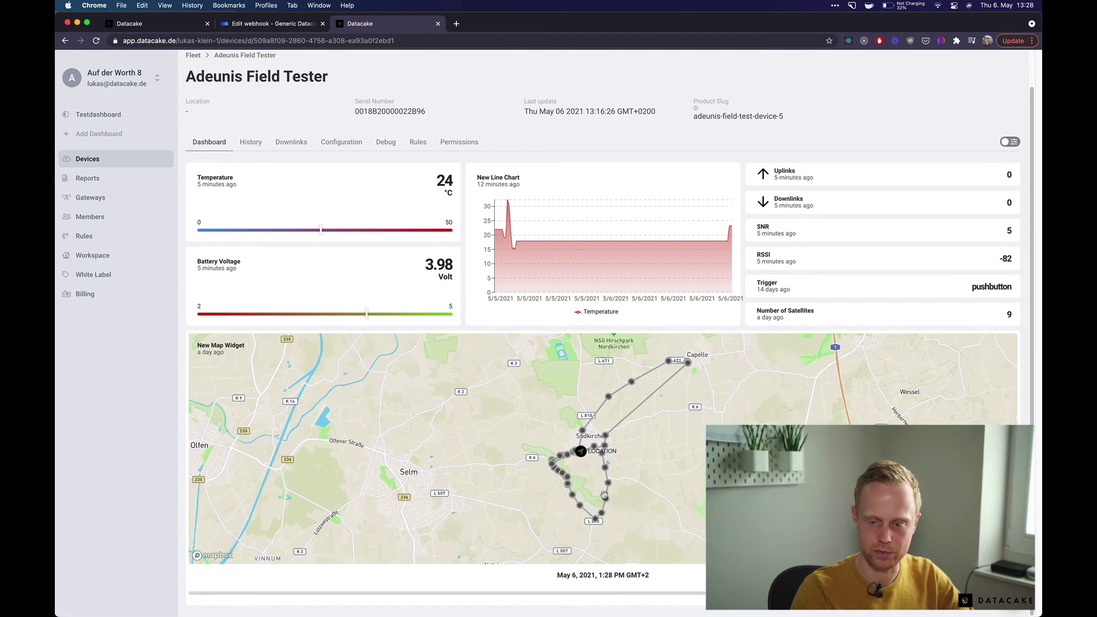